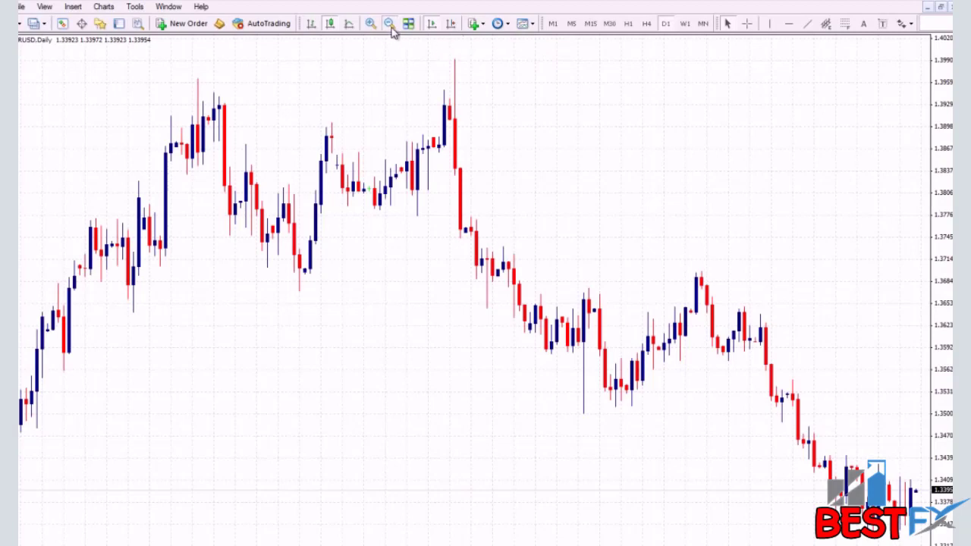
Zoom the EURUSD daily chart out one step so more candles fit
click(389, 23)
click(389, 23)
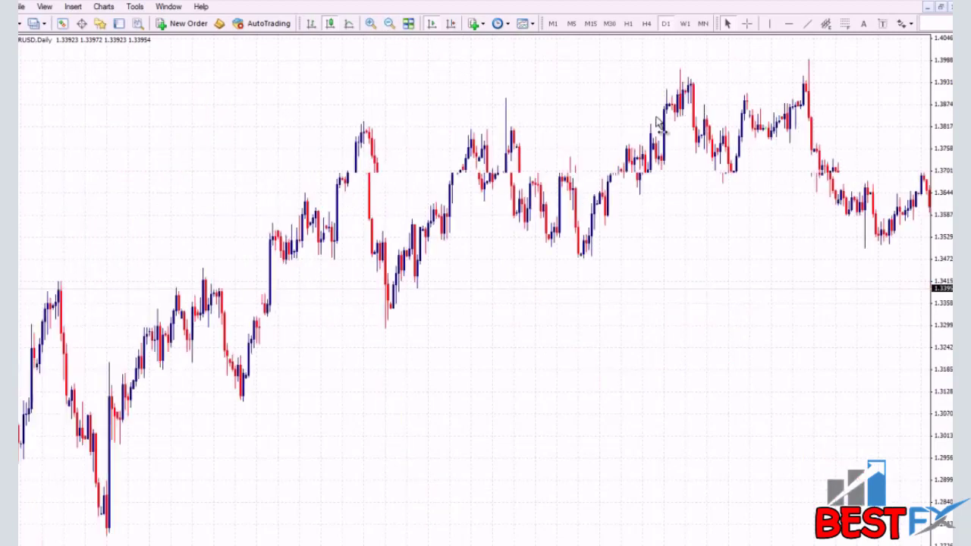
Zoom the chart in one step and try adding a Stochastic Oscillator, cancelling that first attempt
click(370, 24)
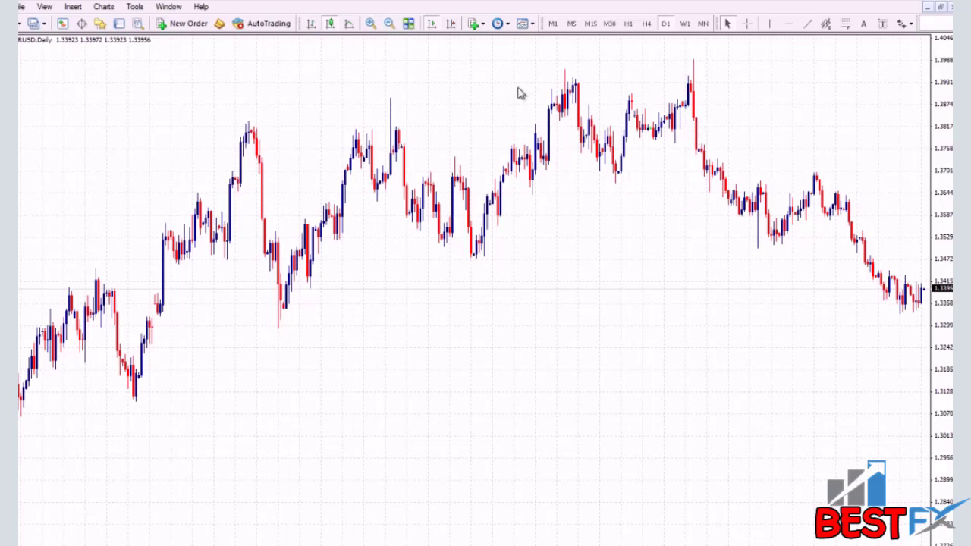
click(473, 25)
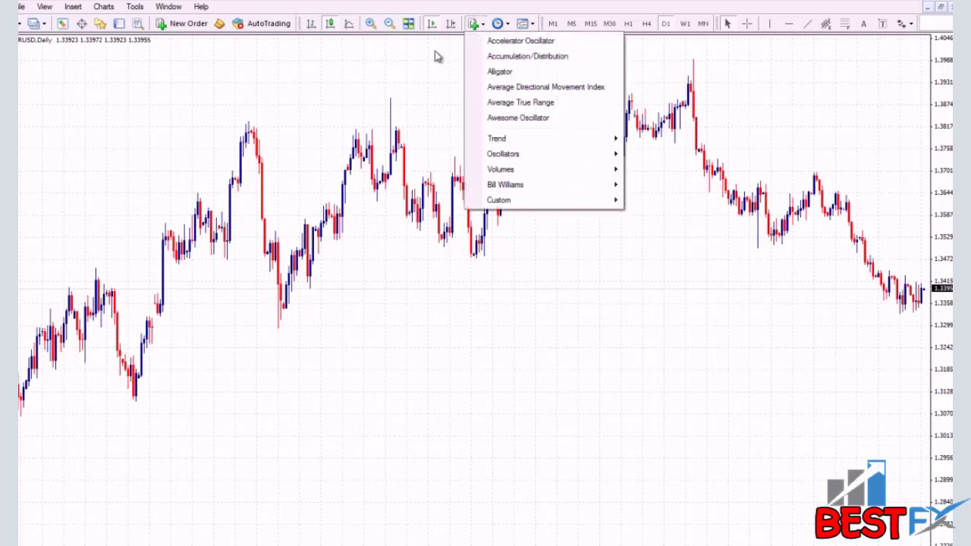
mouse_move(509, 158)
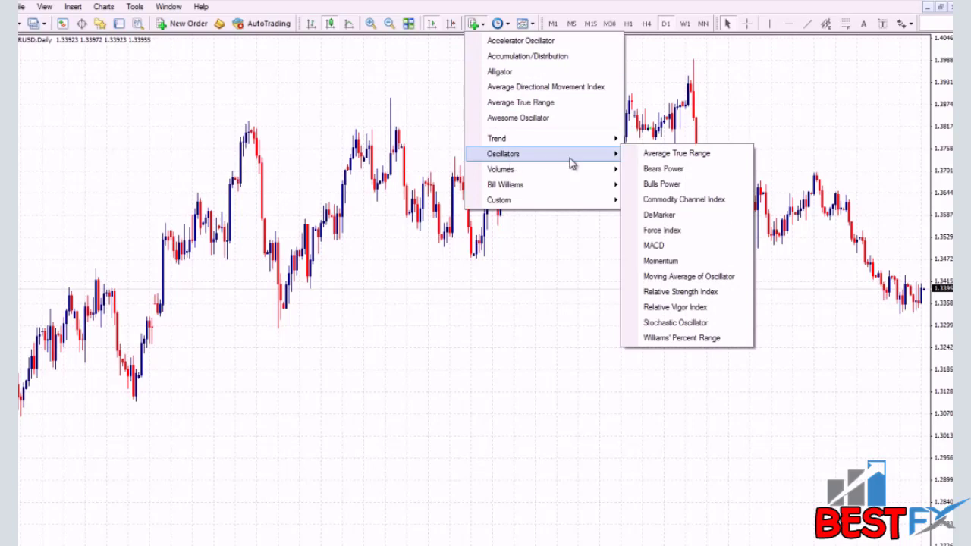
click(682, 323)
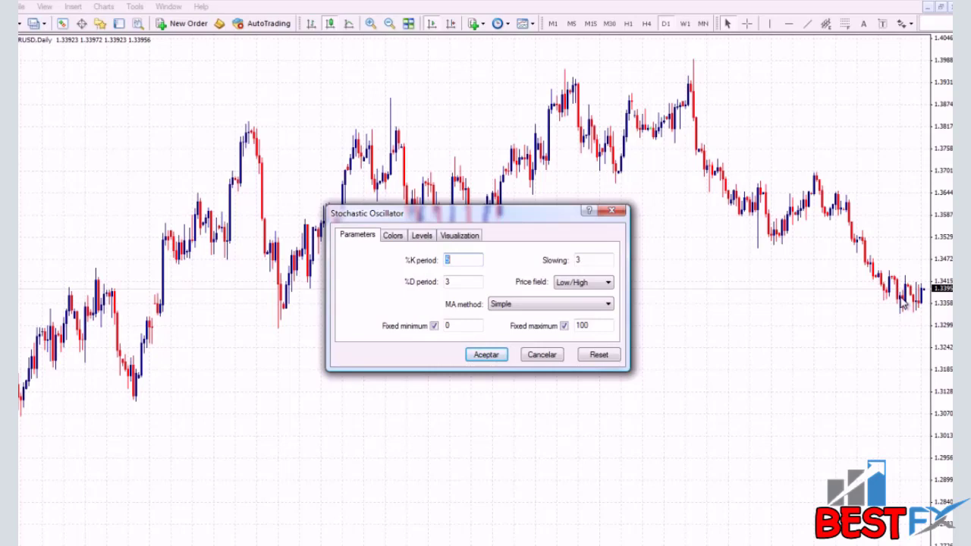
click(541, 354)
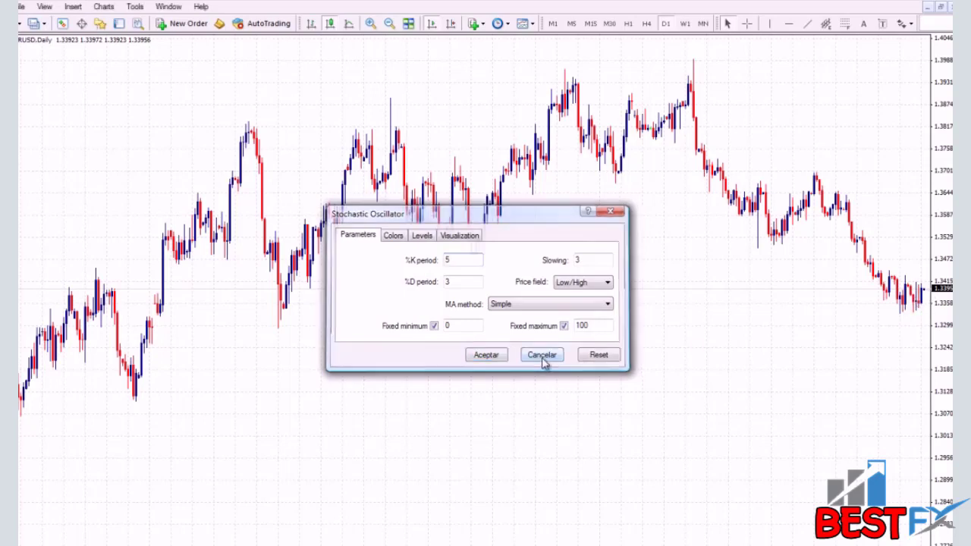
Add the Stochastic Oscillator with default 5,3,3 settings and shrink its pane below the chart
click(475, 26)
mouse_move(520, 158)
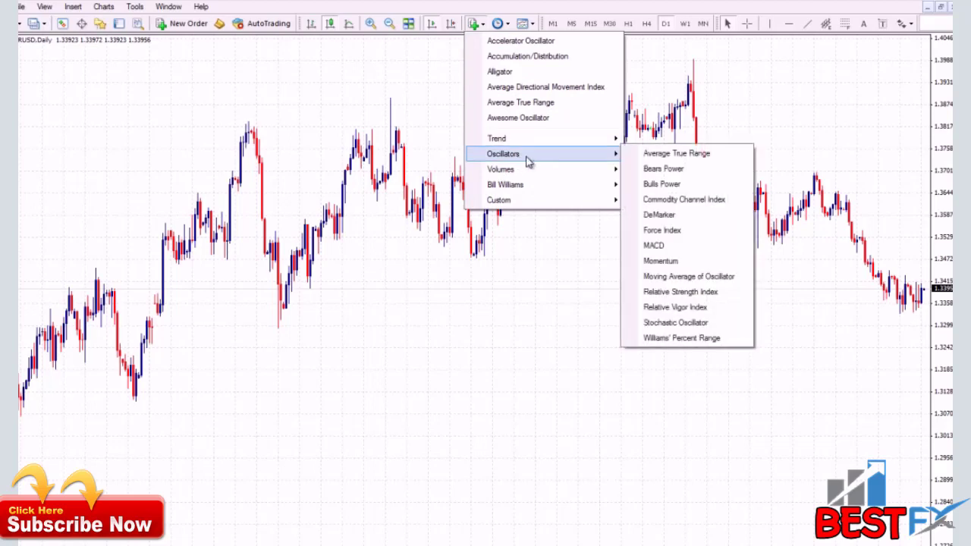
click(709, 324)
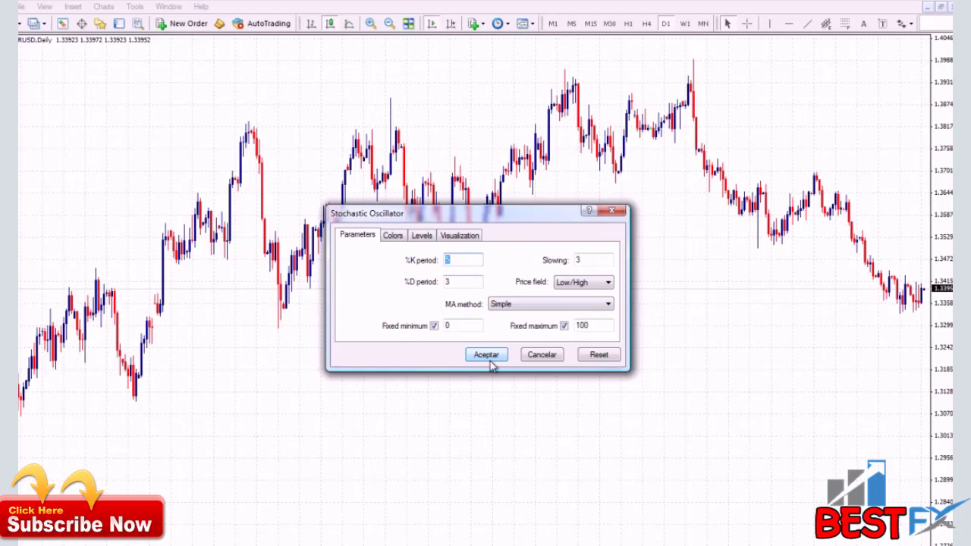
drag(491, 363, 410, 301)
click(489, 358)
drag(757, 377, 764, 457)
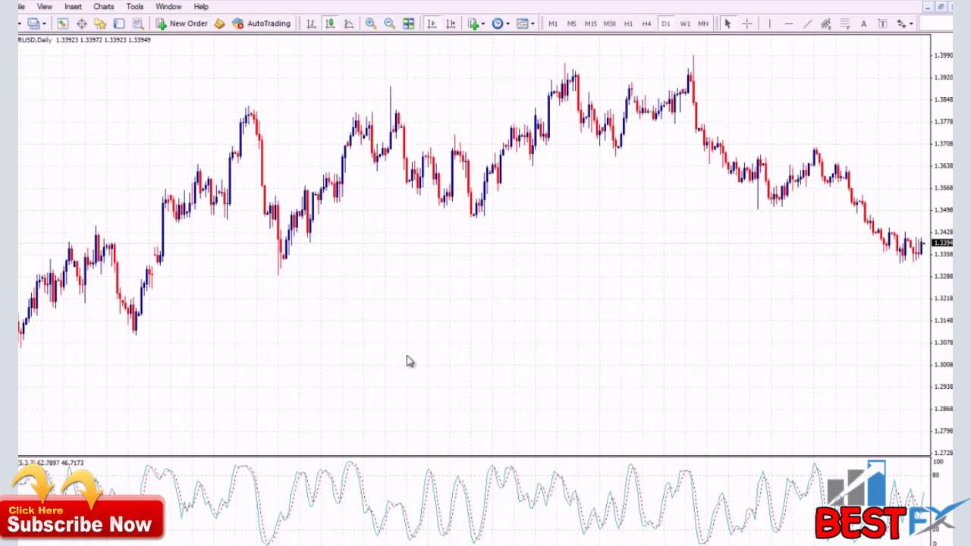
Open the Stochastic properties and change the %K period to 14
double_click(362, 493)
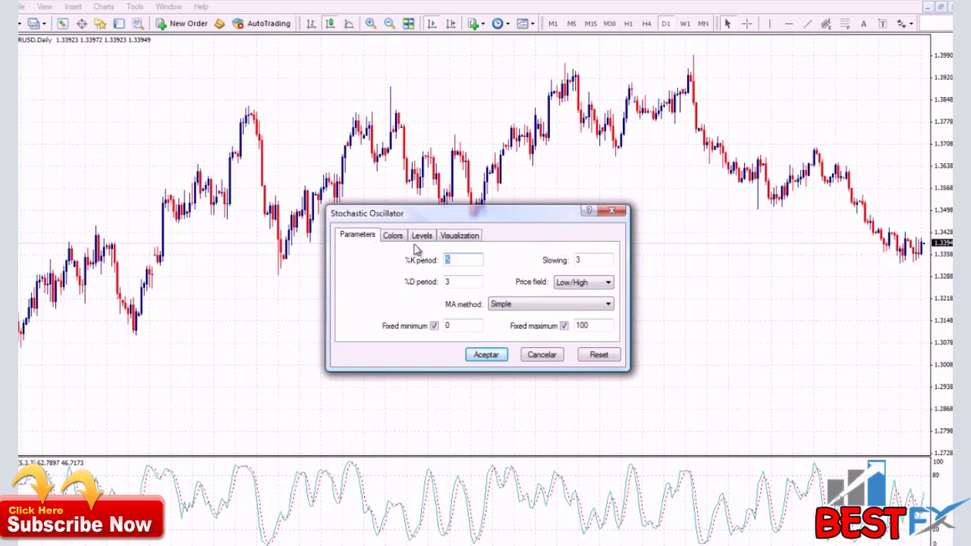
click(459, 260)
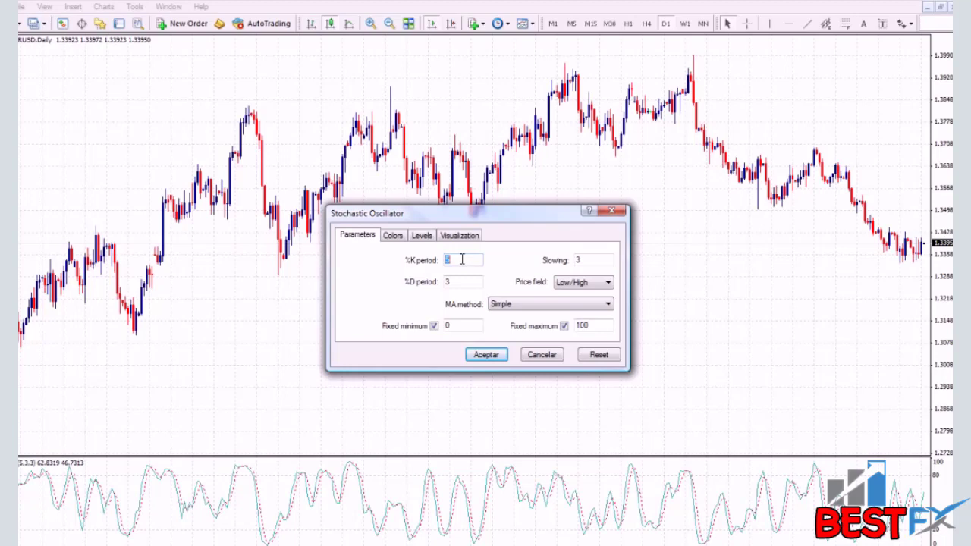
click(697, 255)
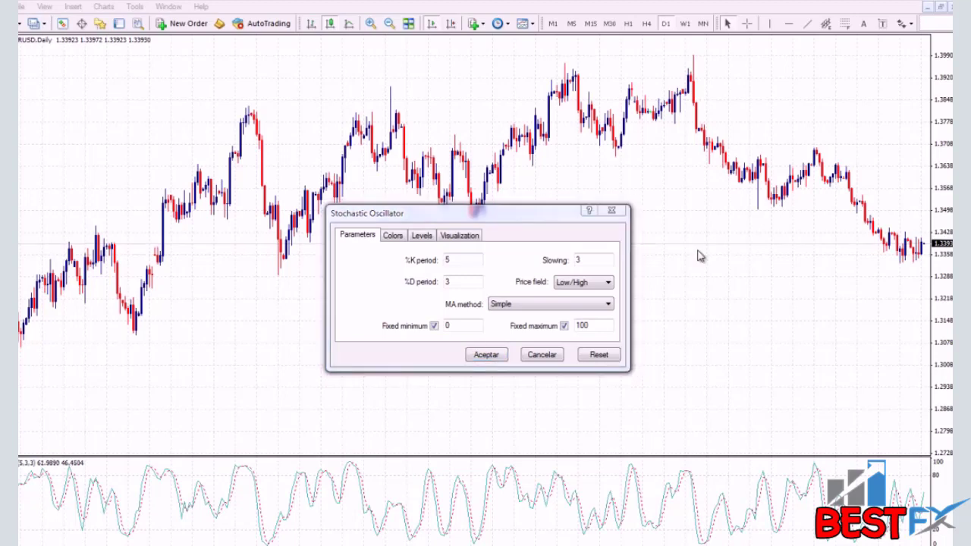
double_click(459, 259)
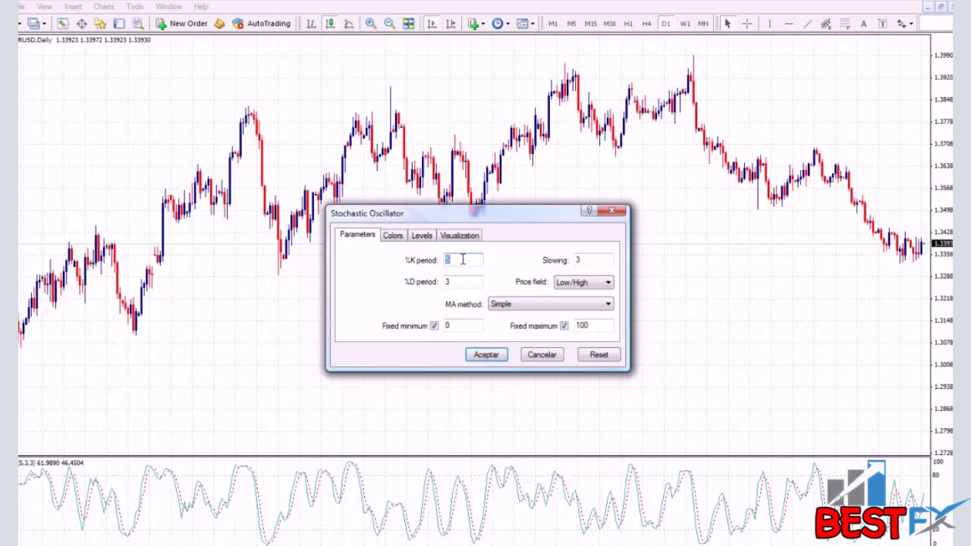
text(17)
text(4)
Set the Stochastic main line colour to Navy
click(393, 238)
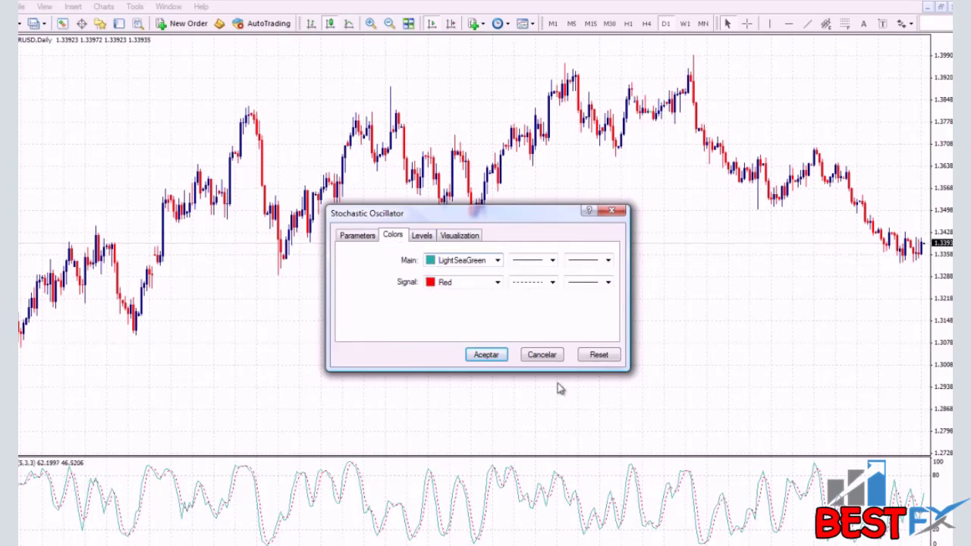
click(496, 260)
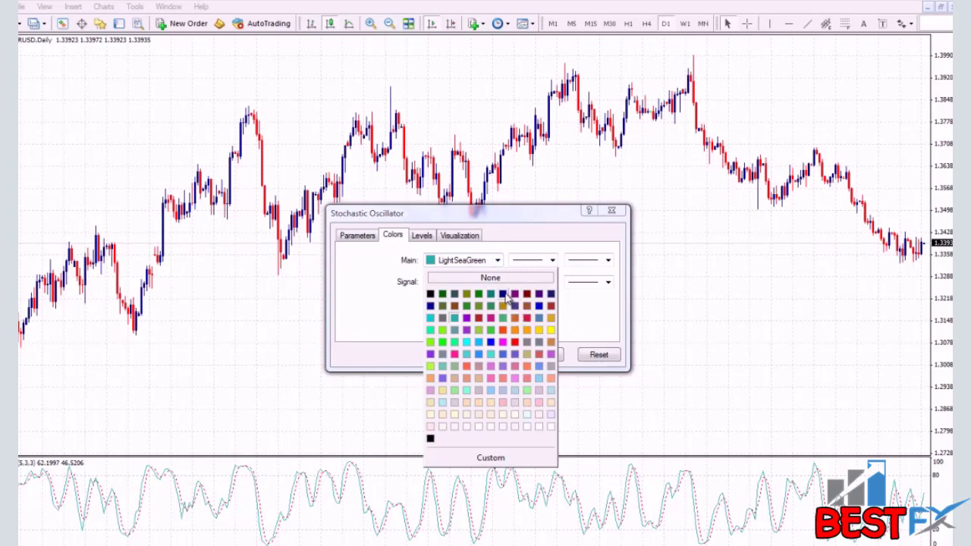
click(504, 294)
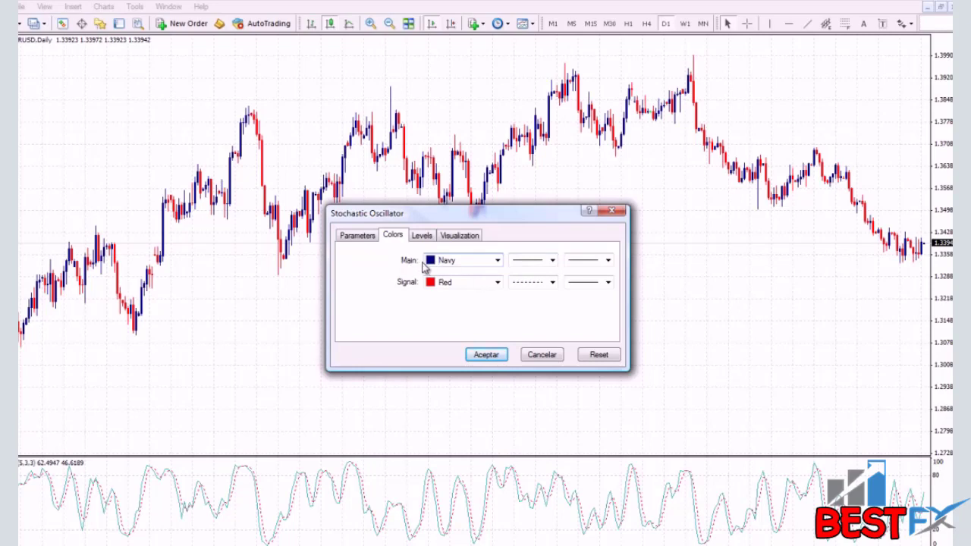
click(495, 262)
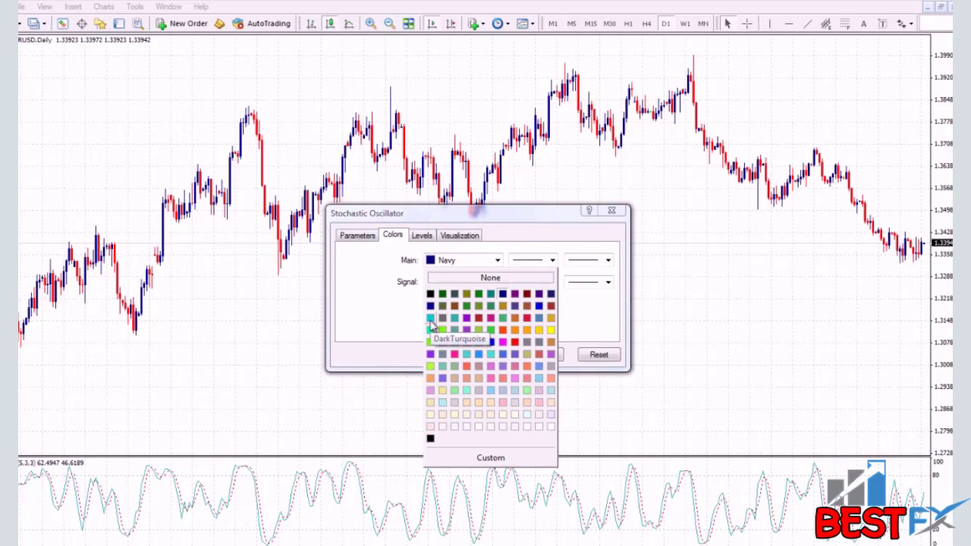
click(406, 322)
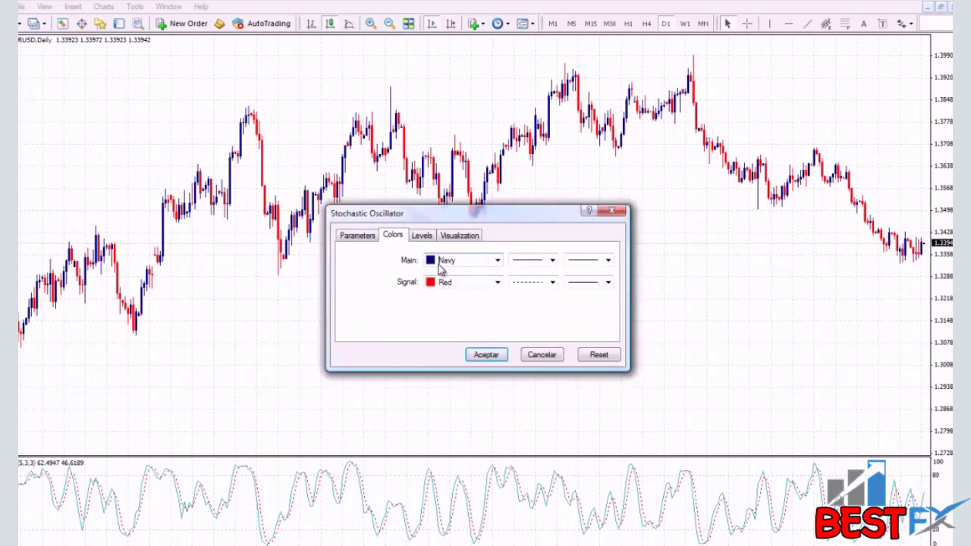
Change the red signal line from dashed to solid, keeping the thin width
click(551, 282)
click(541, 295)
click(531, 288)
click(531, 292)
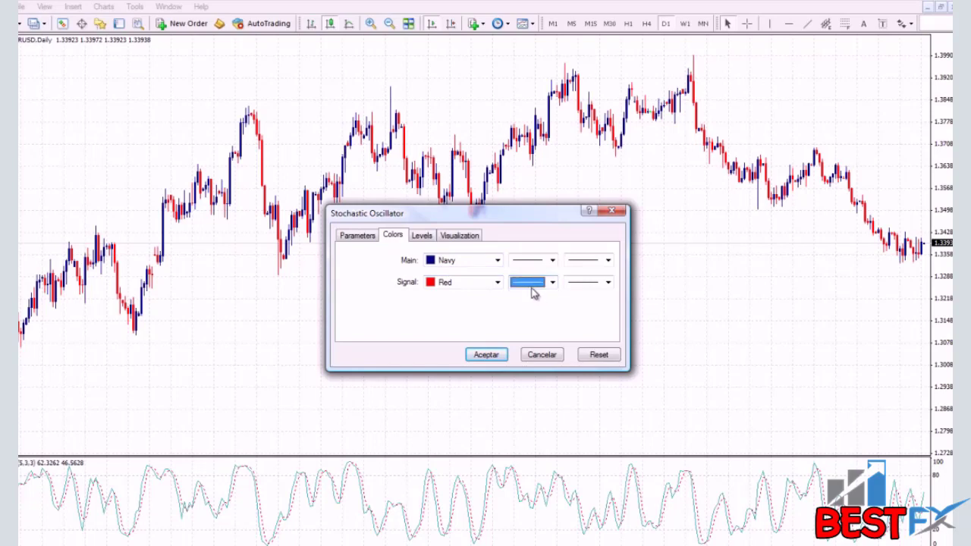
click(606, 283)
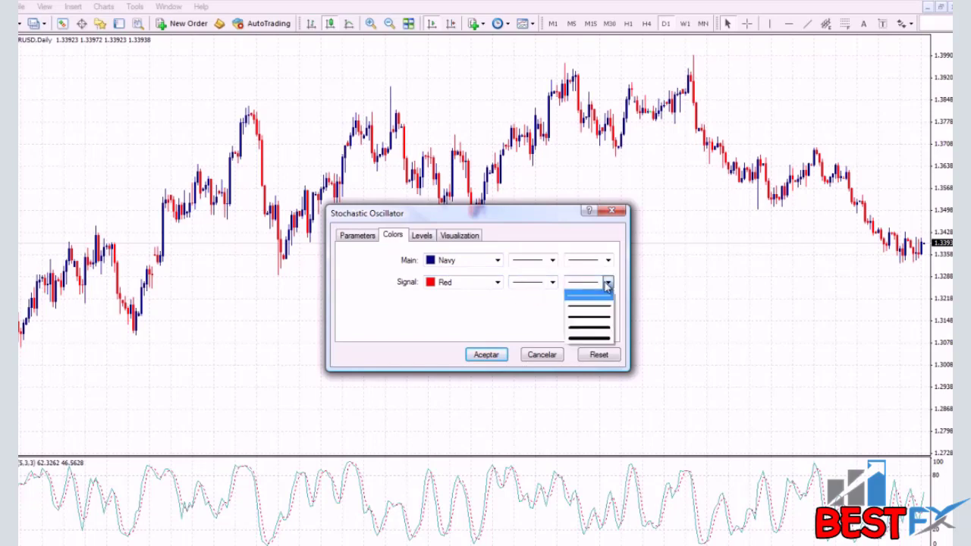
click(587, 292)
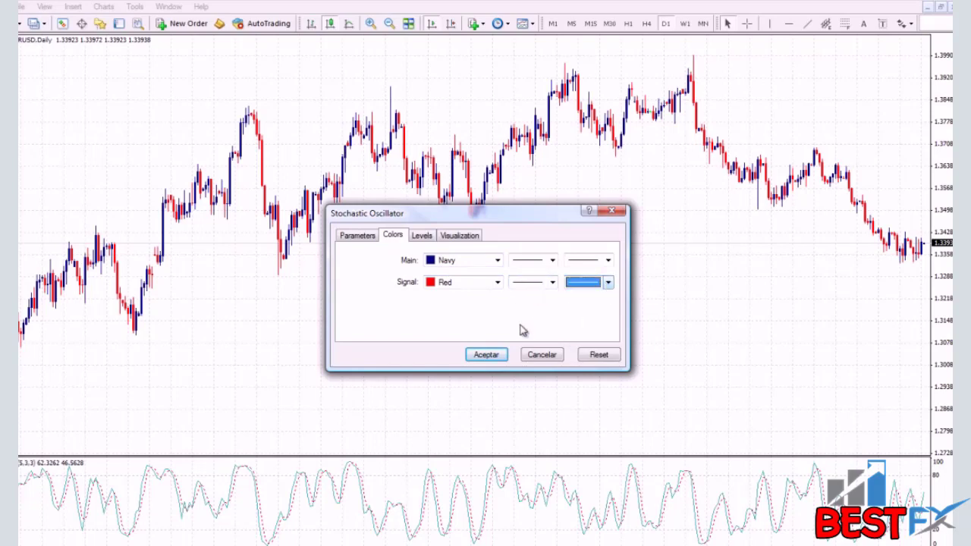
click(416, 237)
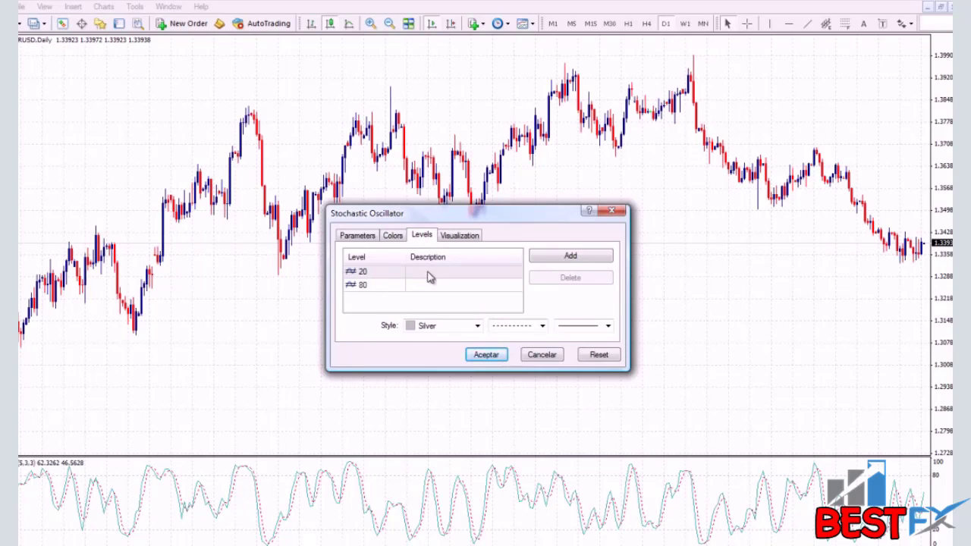
Change the Stochastic levels from 20/80 to 15 and 85, colour them black, and apply
click(428, 276)
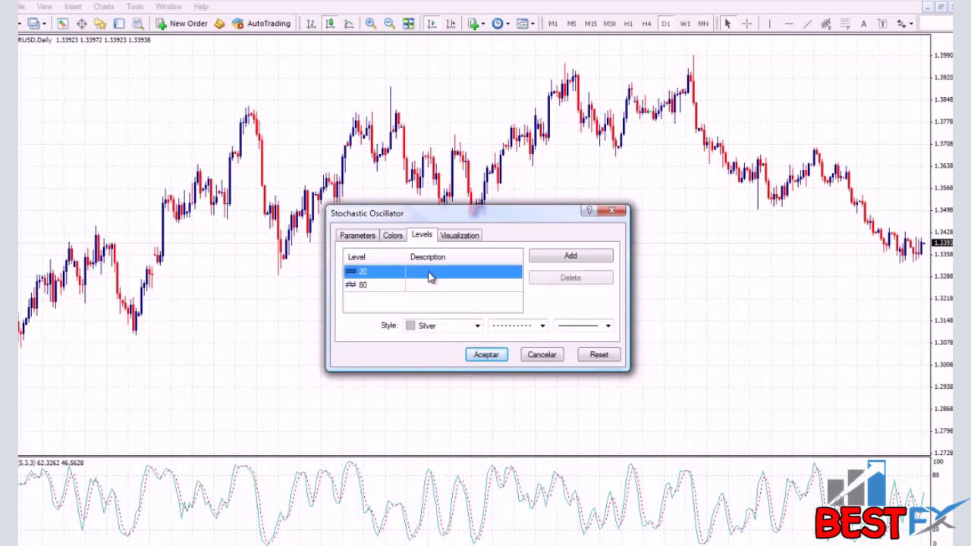
click(392, 274)
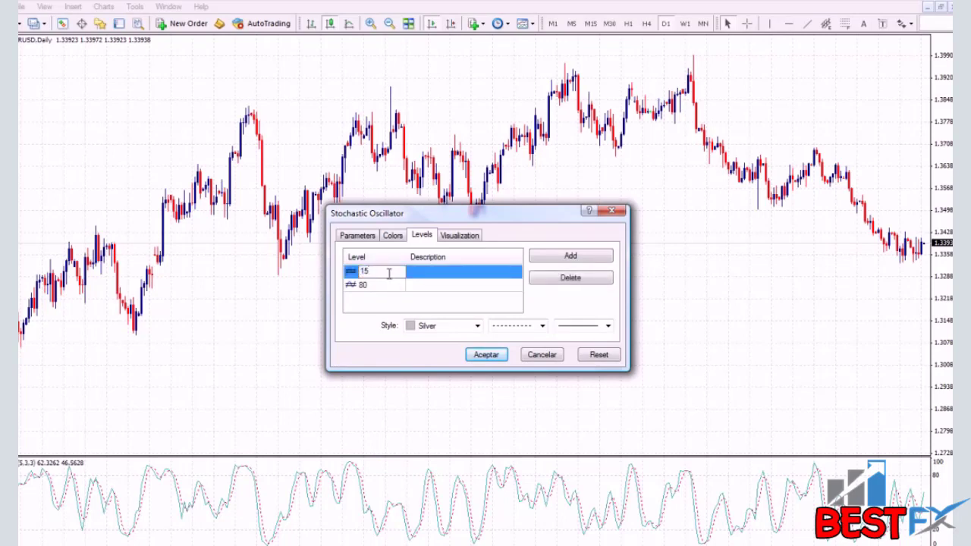
click(392, 286)
click(391, 285)
text(85)
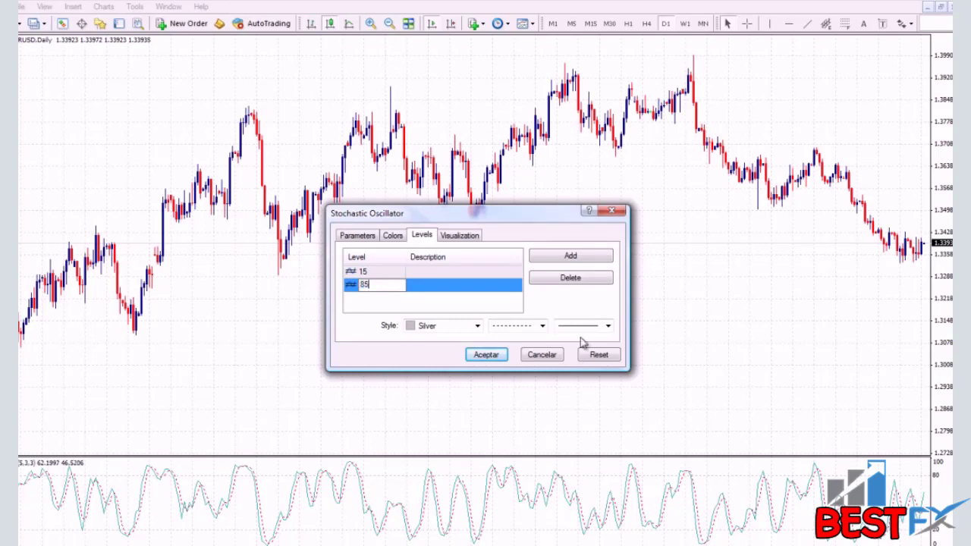
click(475, 326)
click(411, 358)
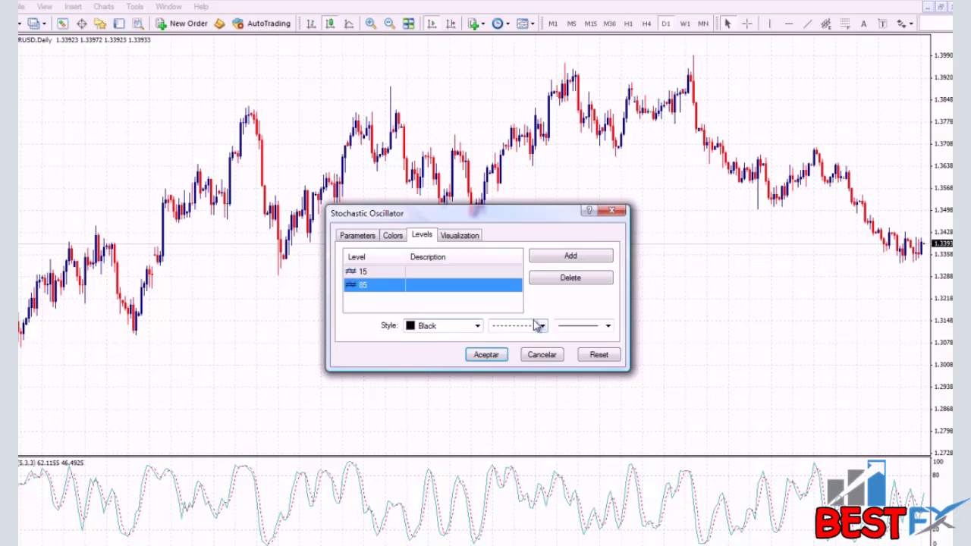
click(479, 356)
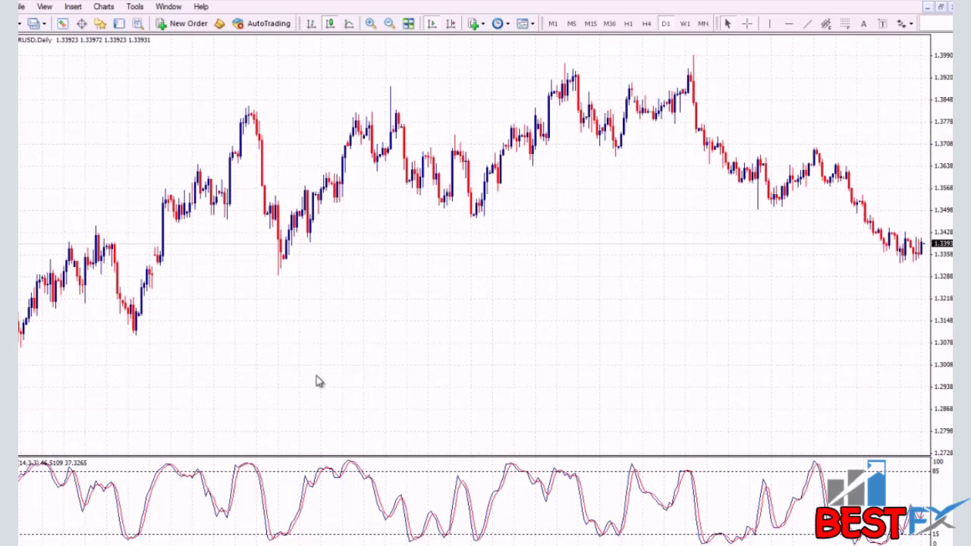
middle_click(917, 254)
middle_click(919, 248)
Add a Parabolic SAR with black dots to the EURUSD daily chart
click(474, 24)
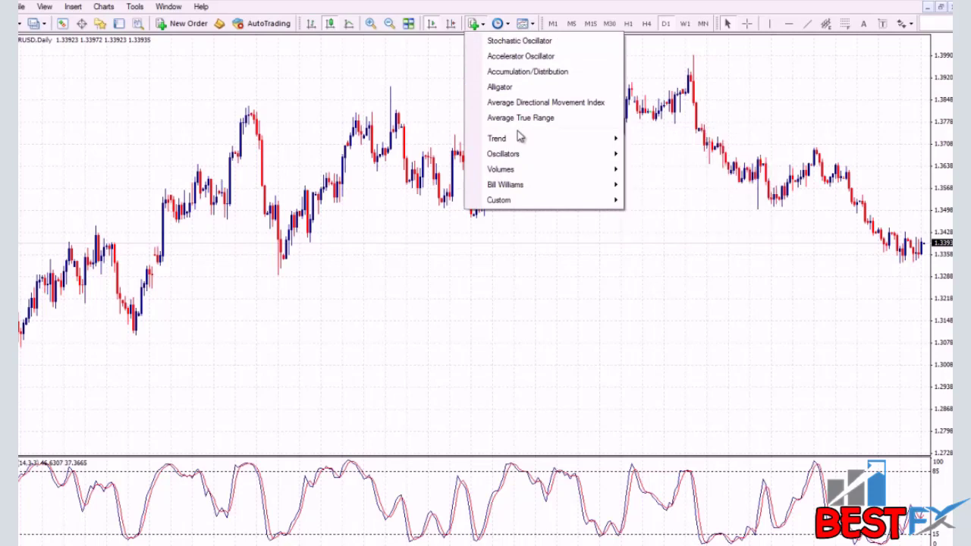
mouse_move(511, 144)
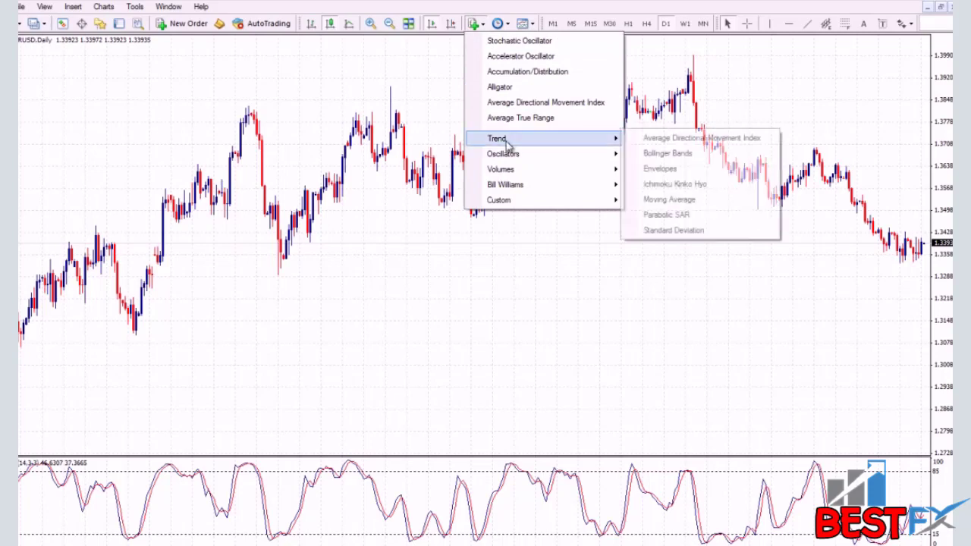
click(667, 215)
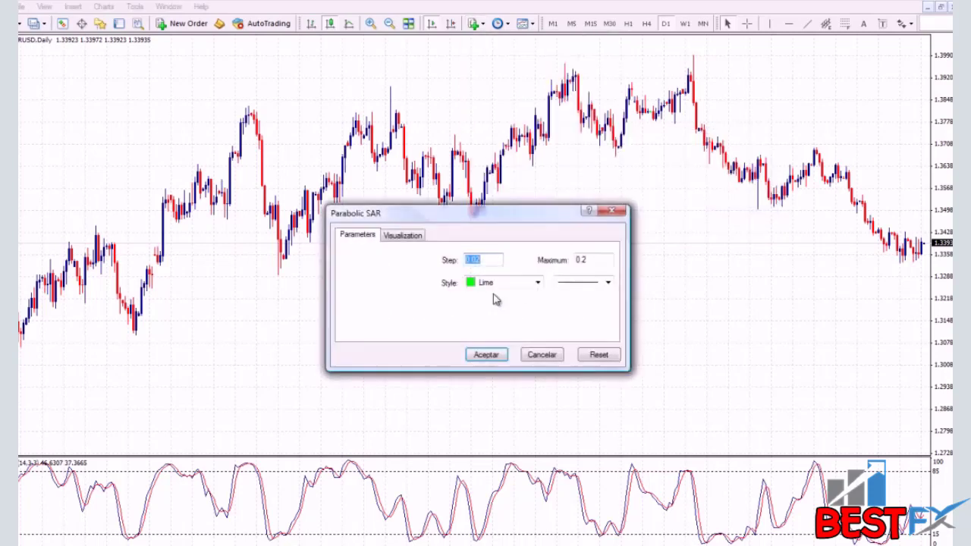
click(537, 282)
click(489, 355)
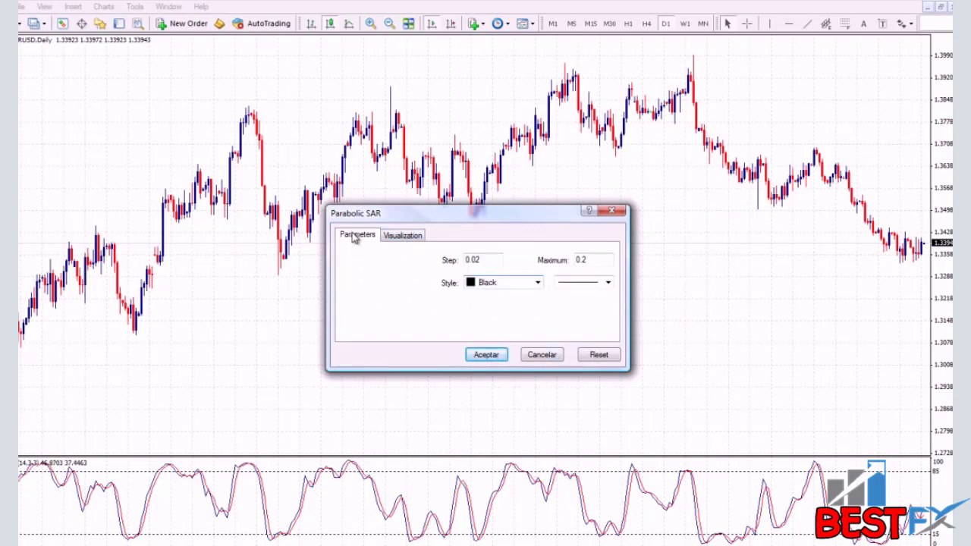
click(401, 240)
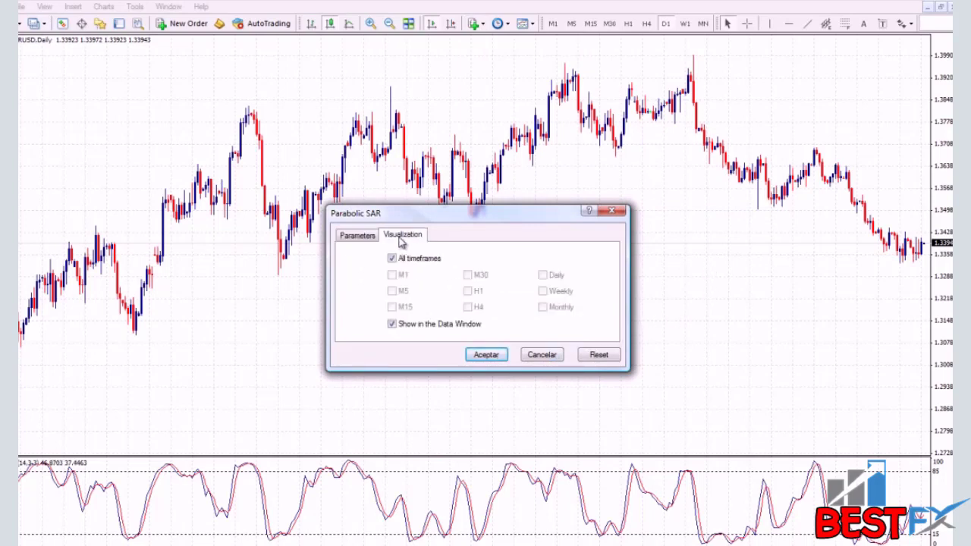
click(355, 234)
click(485, 354)
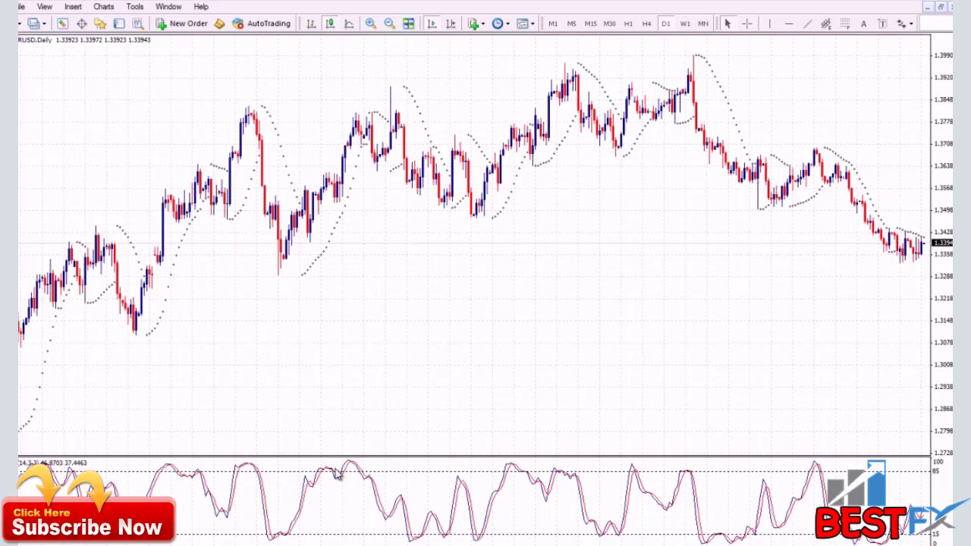
Delete the Parabolic SAR from the chart's Indicators List
mouse_move(459, 486)
right_click(466, 327)
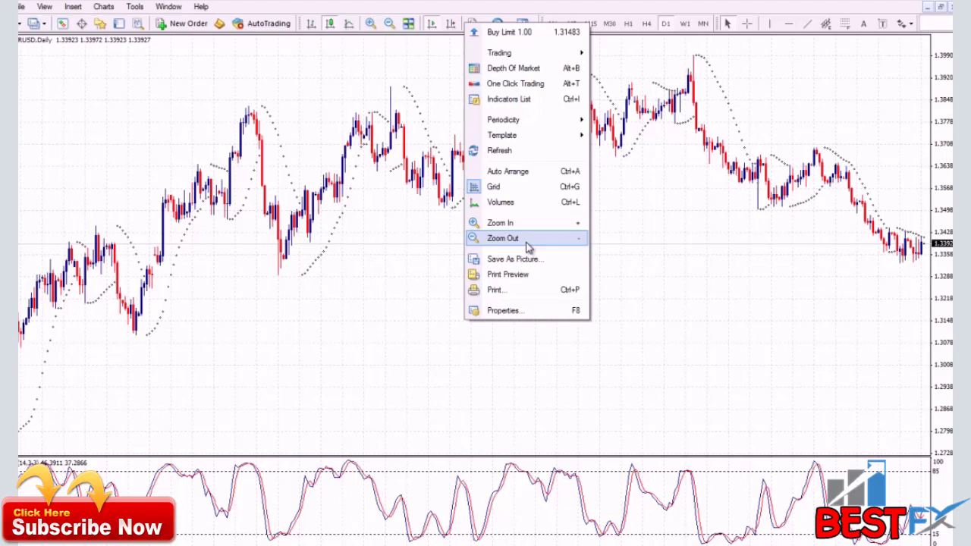
right_click(429, 246)
click(490, 316)
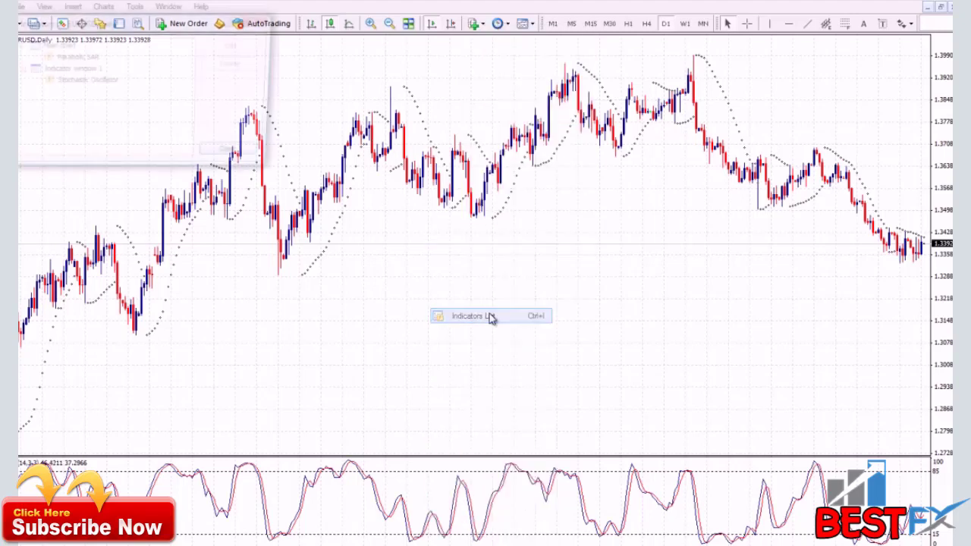
drag(129, 20, 154, 59)
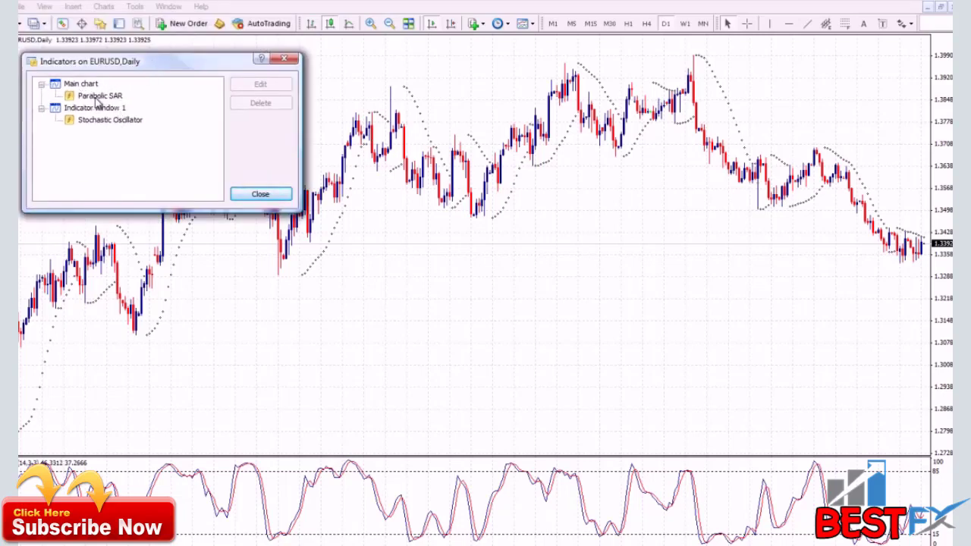
click(97, 97)
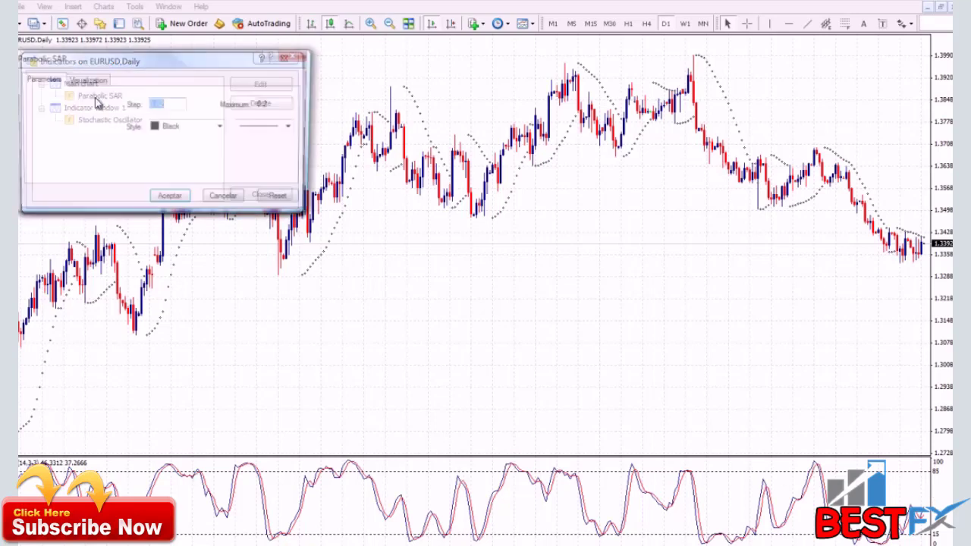
double_click(96, 98)
click(296, 56)
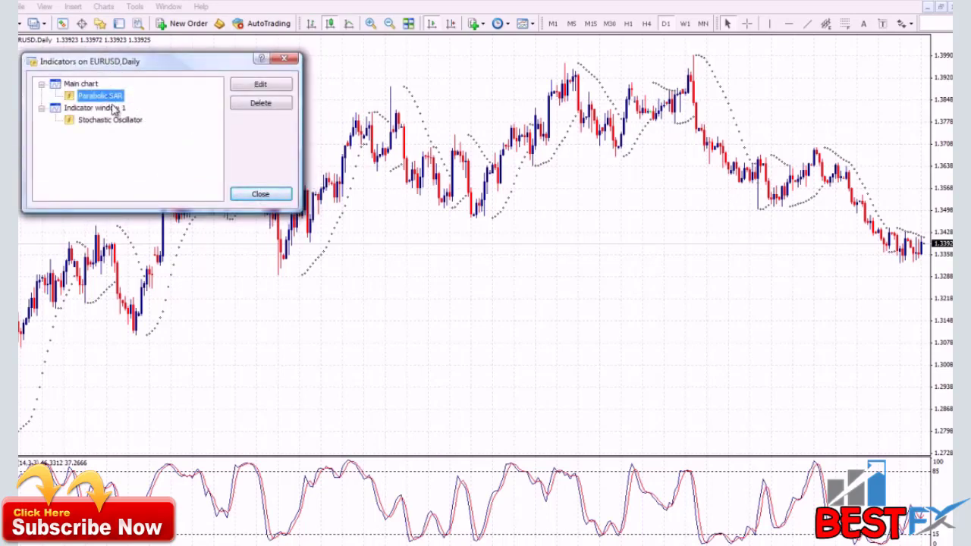
click(262, 105)
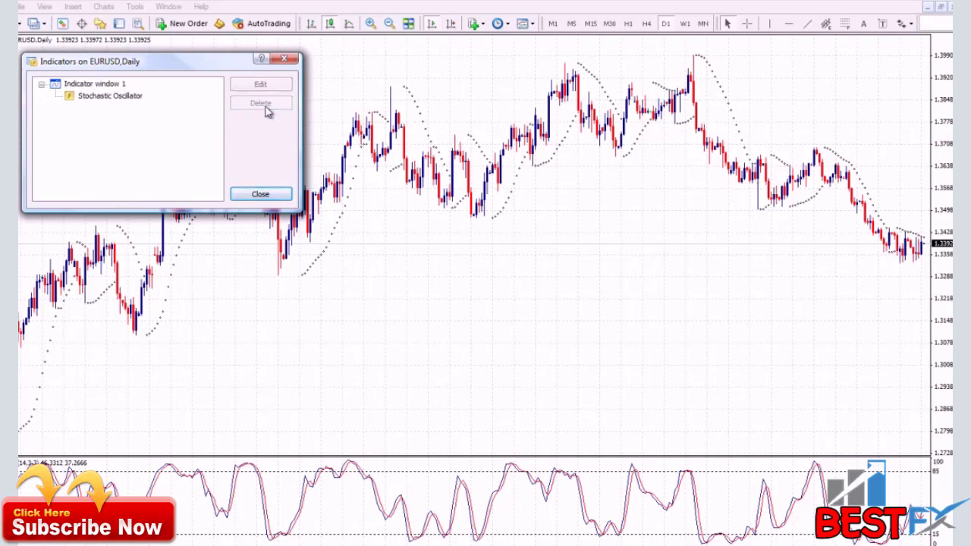
click(262, 194)
drag(474, 311, 397, 314)
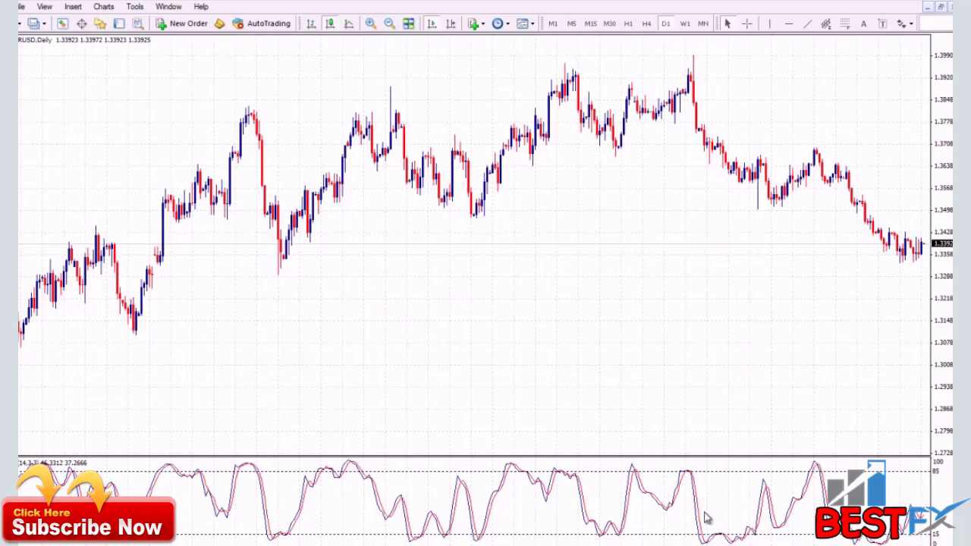
Add Ichimoku Kinko Hyo to the price chart with default settings
click(476, 24)
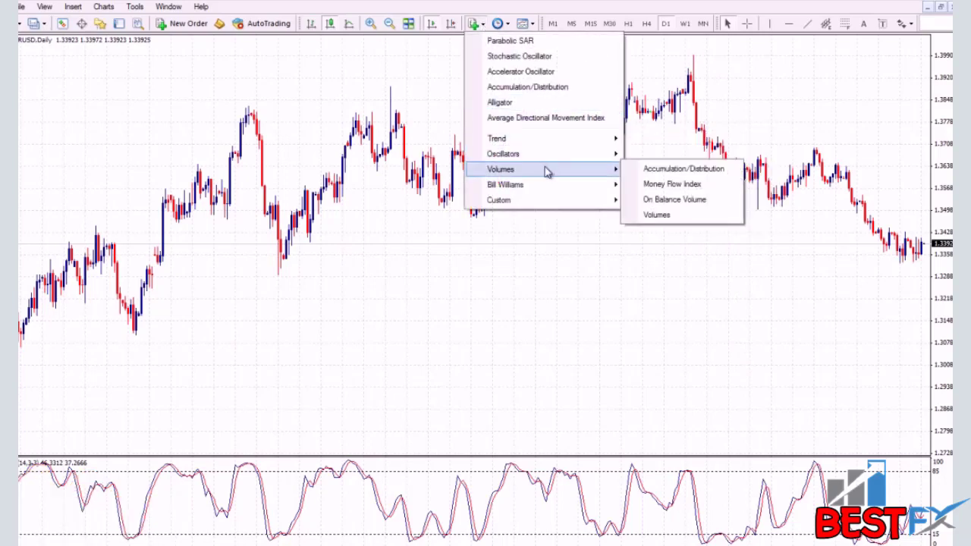
mouse_move(546, 139)
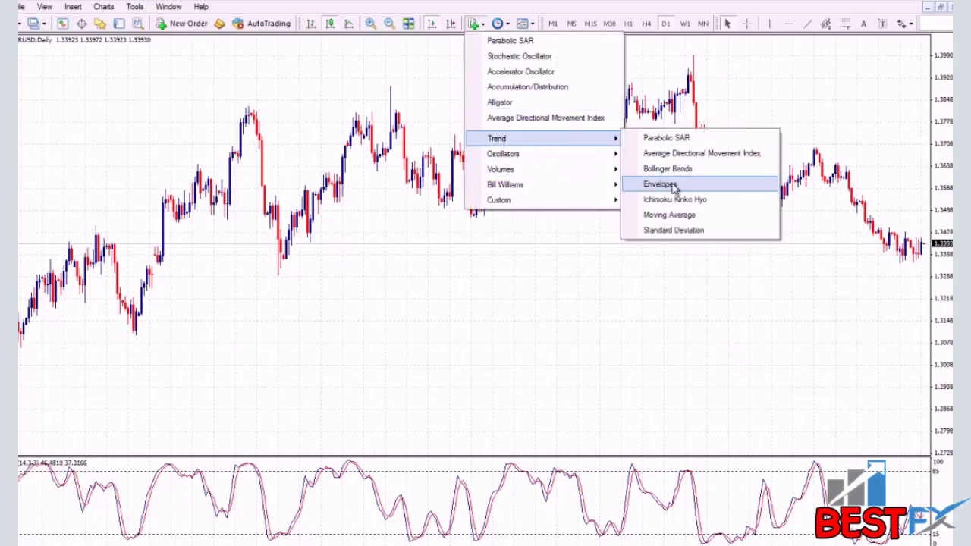
click(686, 200)
click(491, 362)
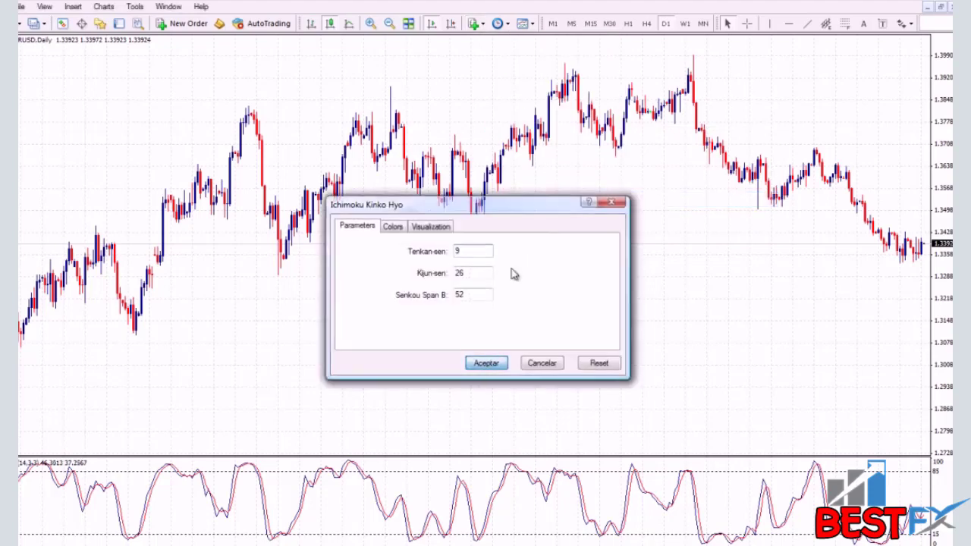
Add Envelopes with the default 14, 0.10% settings
click(476, 24)
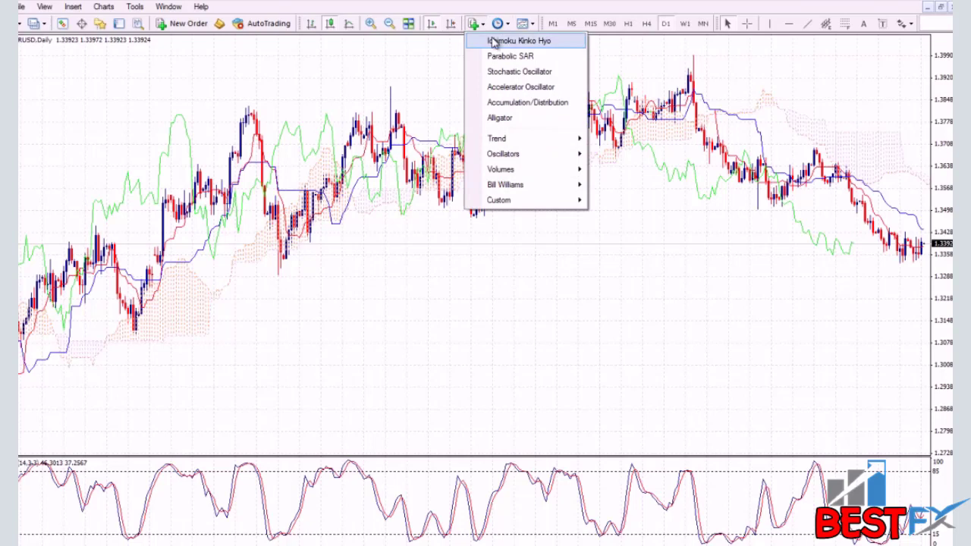
mouse_move(536, 143)
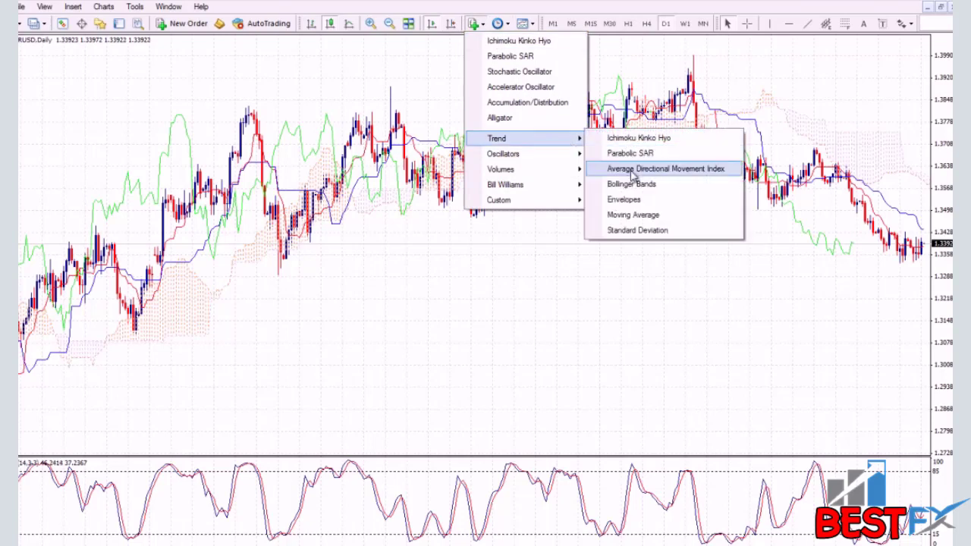
click(641, 205)
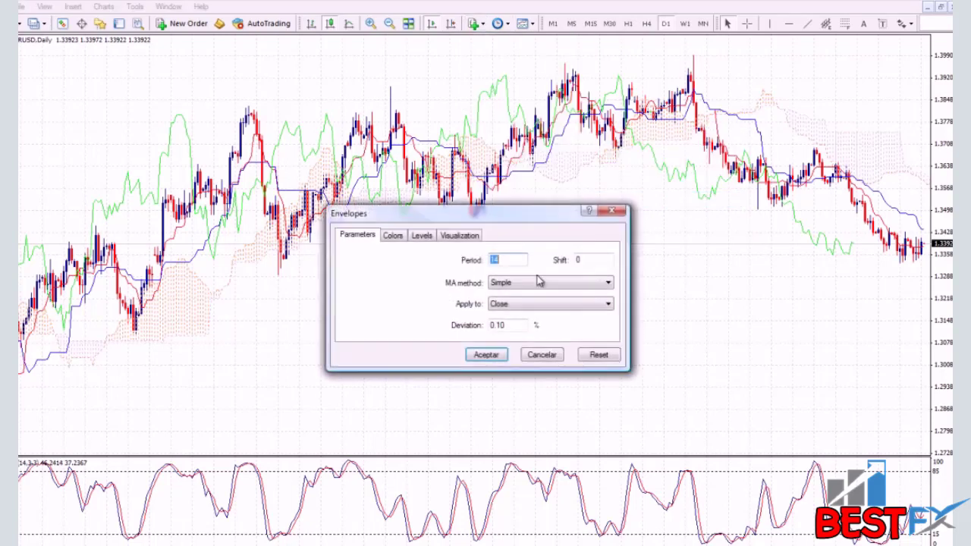
click(496, 358)
Add Bollinger Bands to the price chart with default settings
click(475, 24)
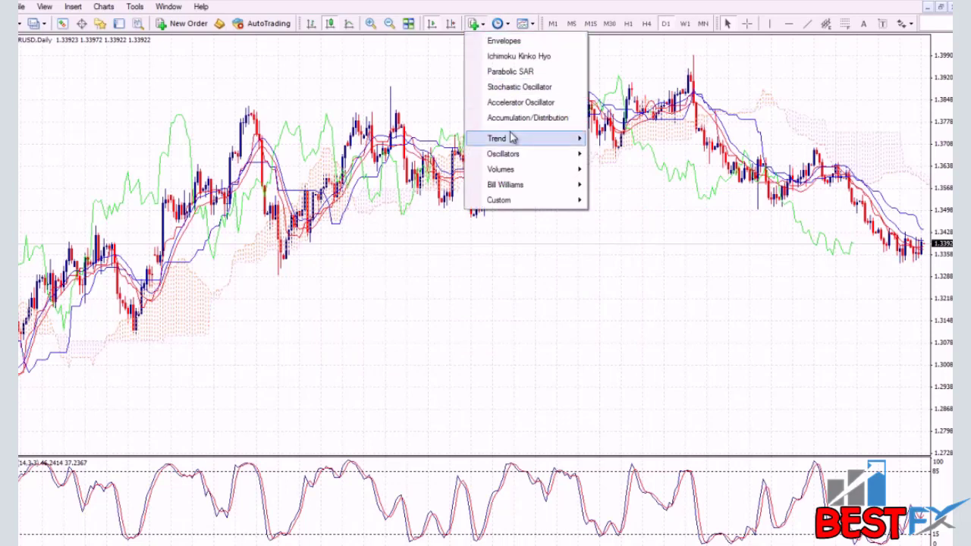
mouse_move(511, 138)
click(644, 200)
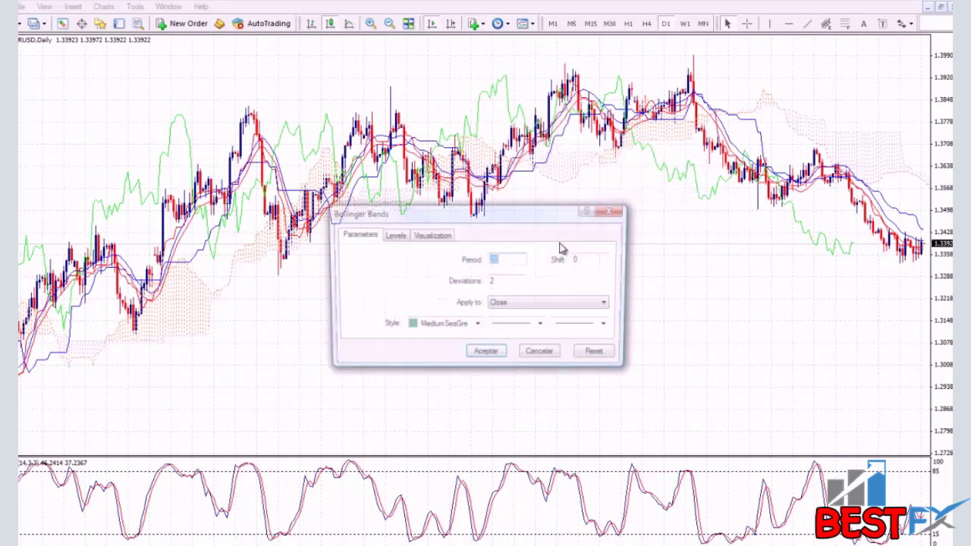
click(485, 354)
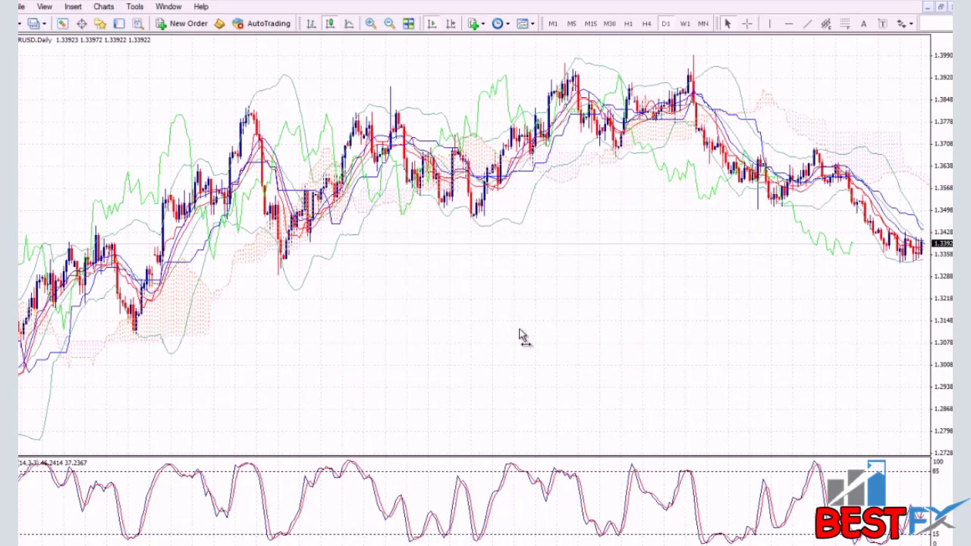
Delete Ichimoku Kinko Hyo and Envelopes from the chart's Indicators List
right_click(346, 312)
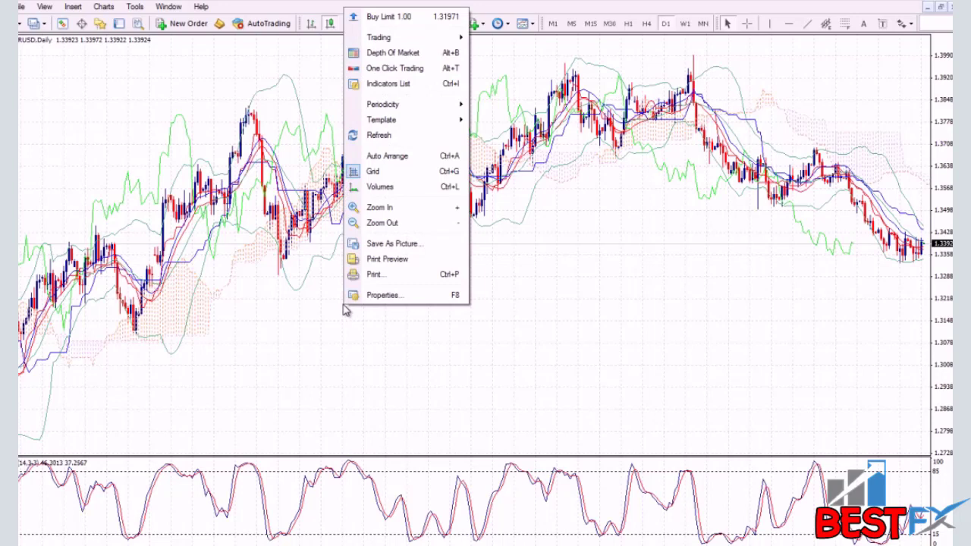
click(396, 83)
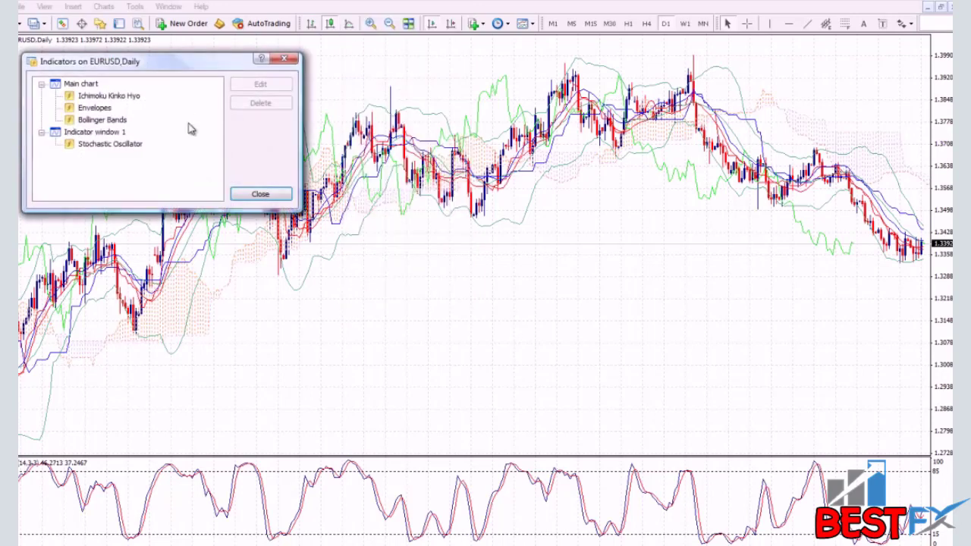
click(109, 97)
click(258, 102)
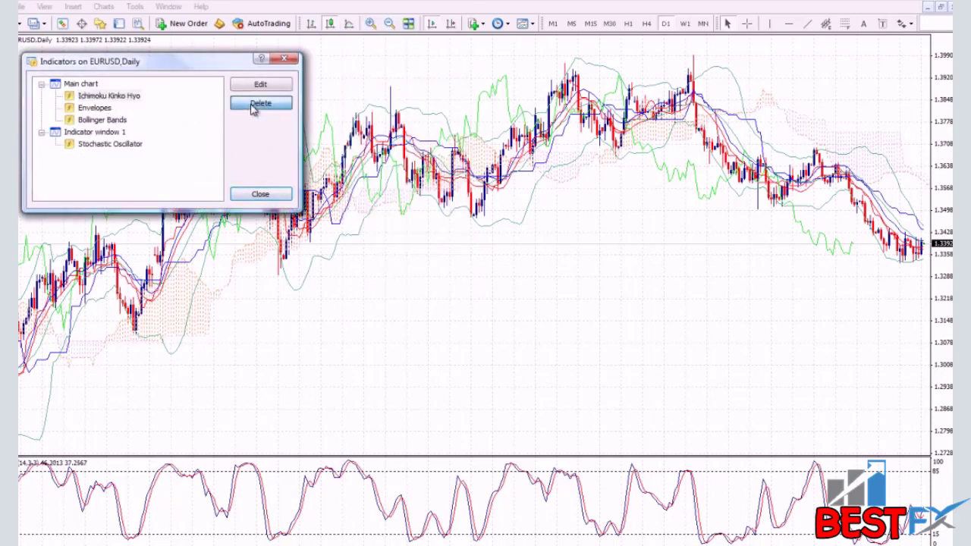
click(91, 97)
click(252, 105)
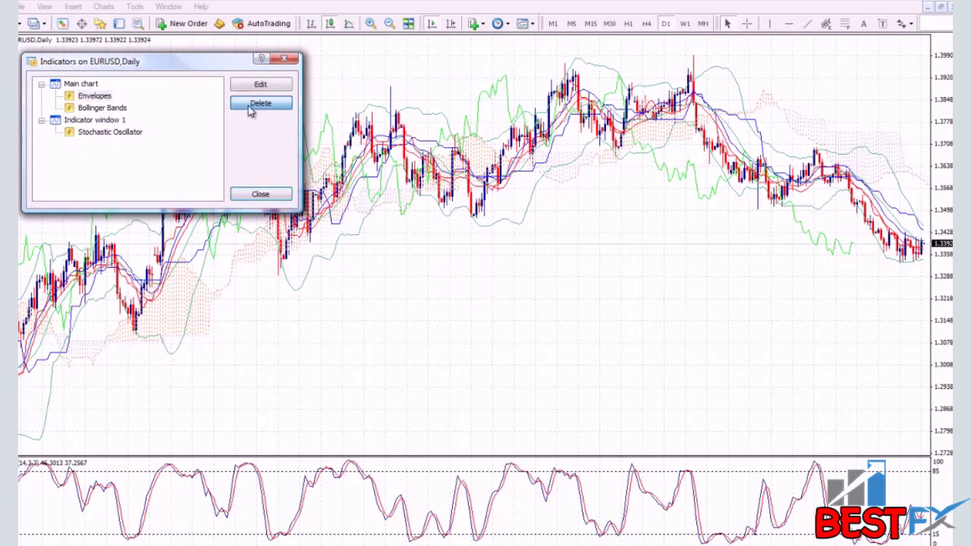
click(260, 195)
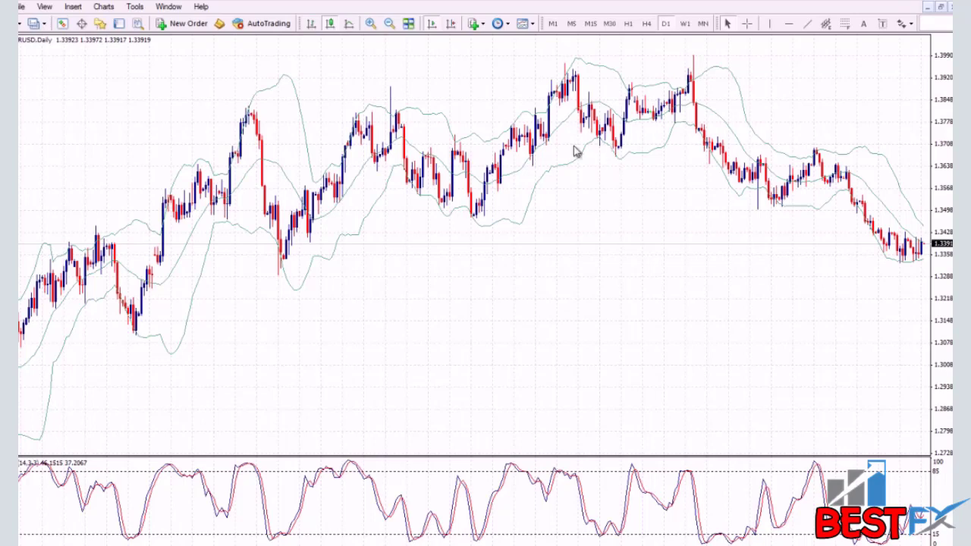
Delete Bollinger Bands from the Indicators List, leaving only the Stochastic
right_click(559, 214)
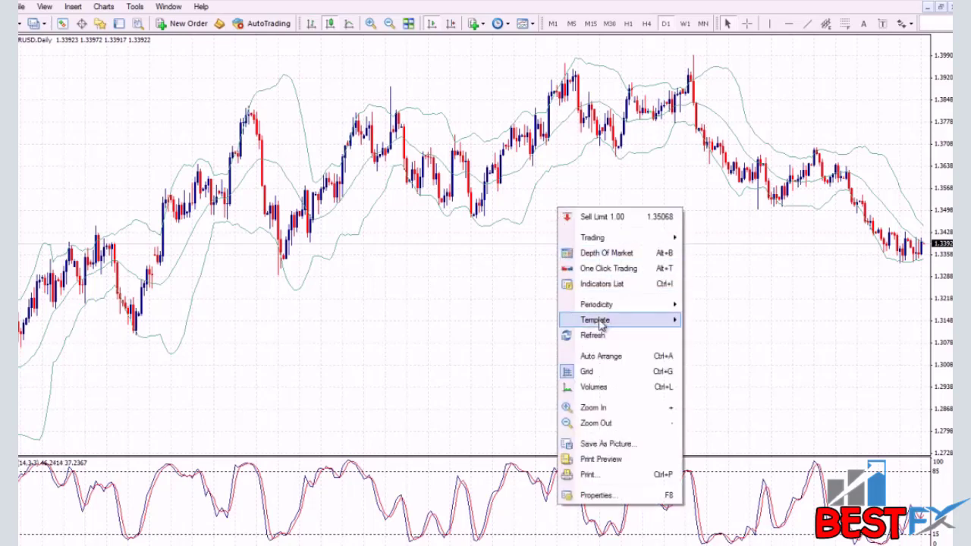
click(622, 284)
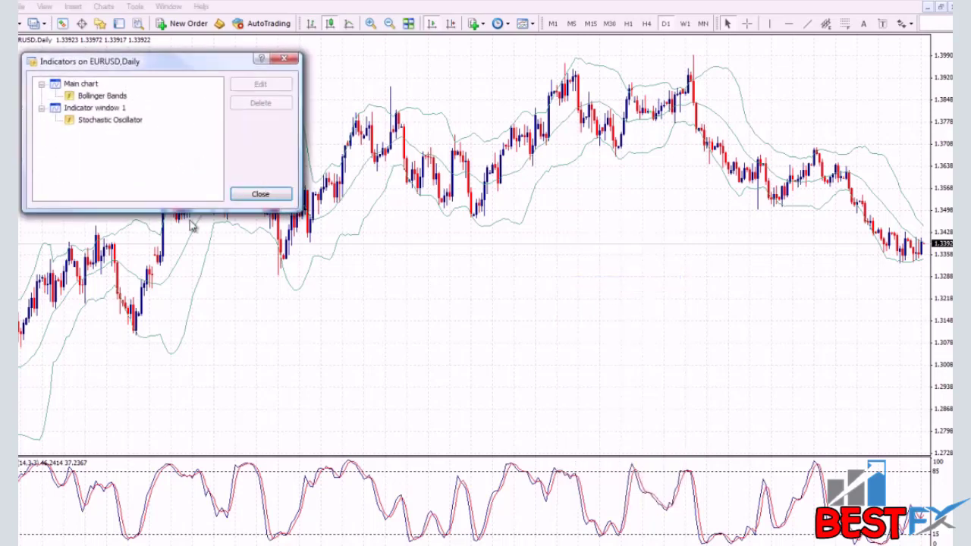
click(93, 96)
click(260, 102)
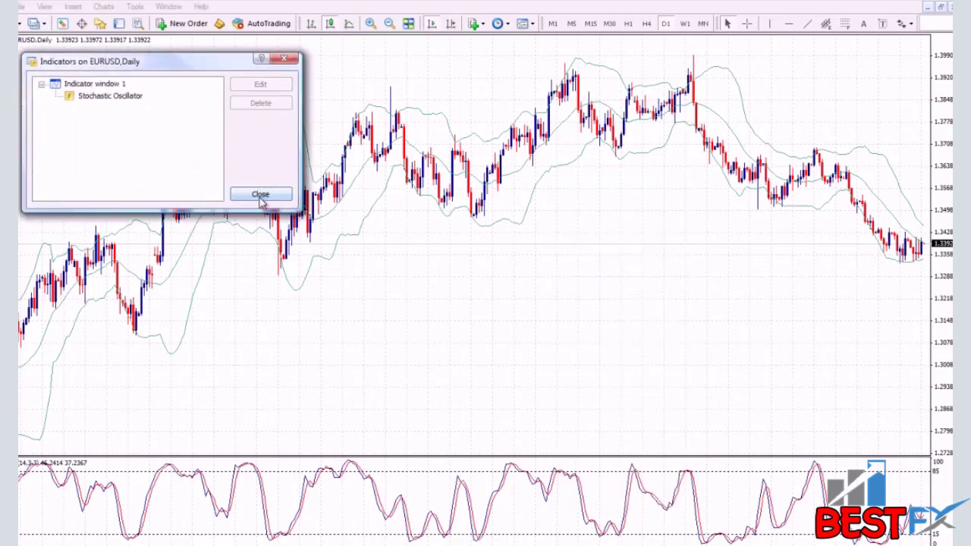
click(260, 194)
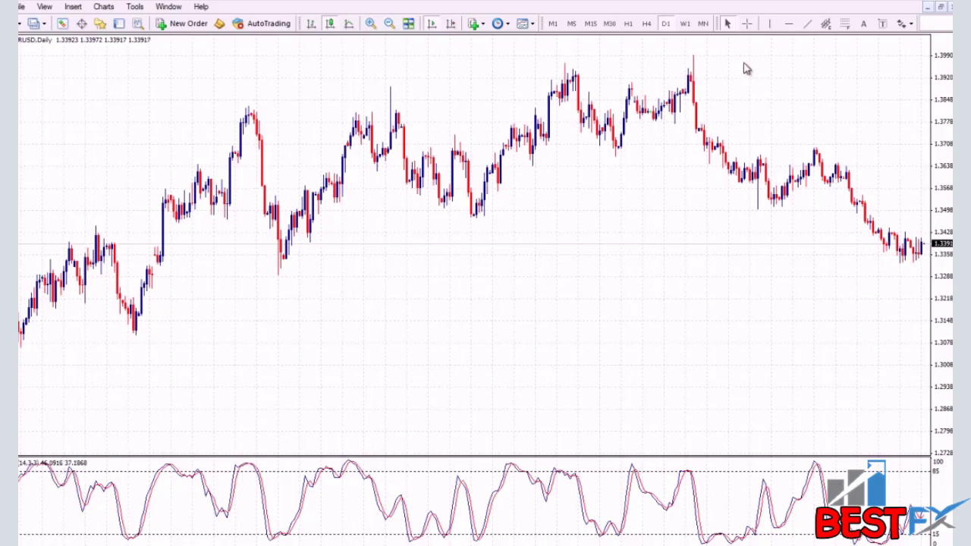
Draw a red horizontal line and settle it on the swing low at about 1.3479
click(788, 24)
click(486, 218)
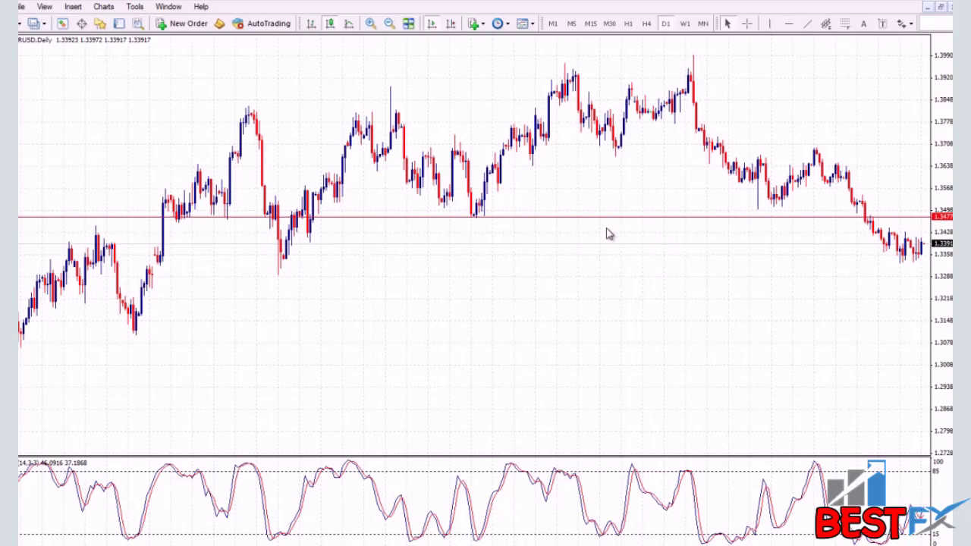
mouse_move(489, 223)
right_click(489, 220)
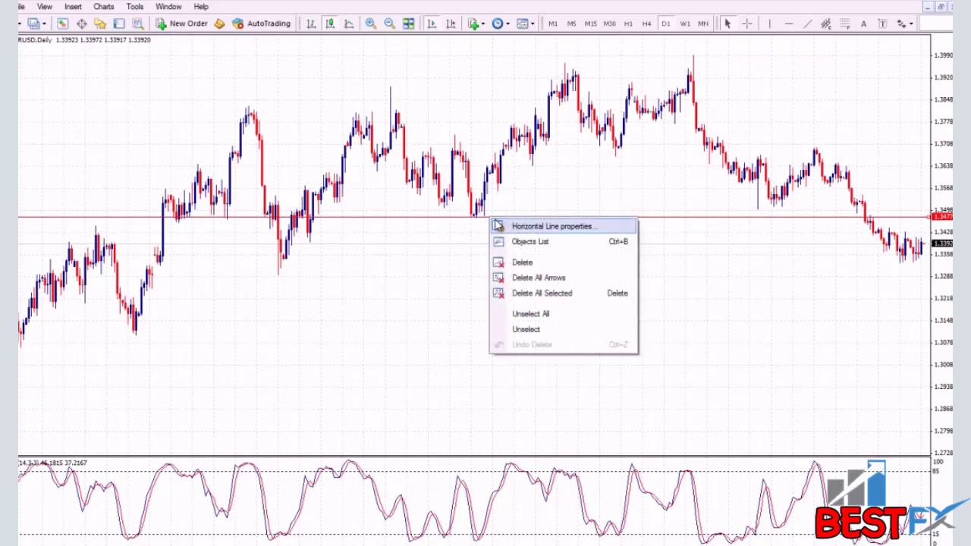
drag(467, 219, 462, 225)
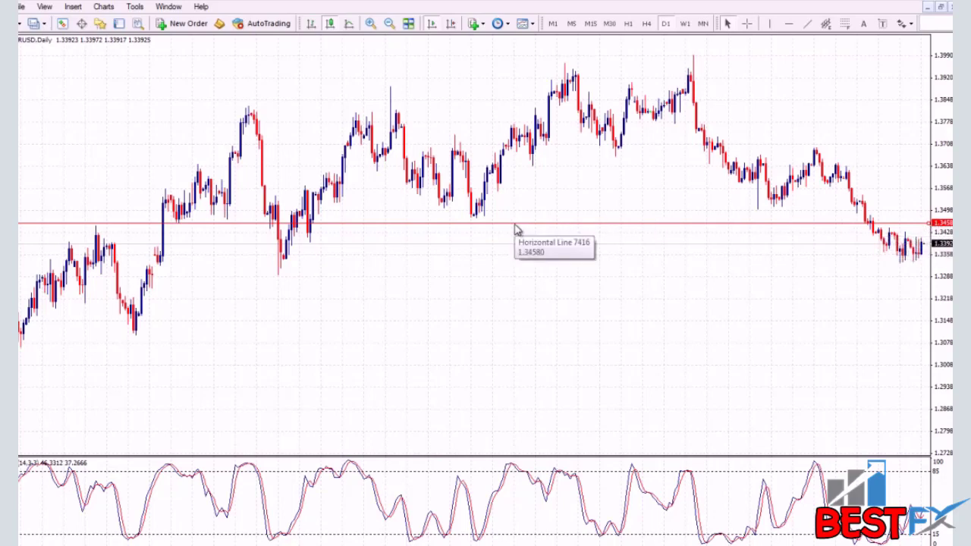
mouse_move(515, 226)
mouse_down()
mouse_move(523, 182)
mouse_move(518, 218)
mouse_up()
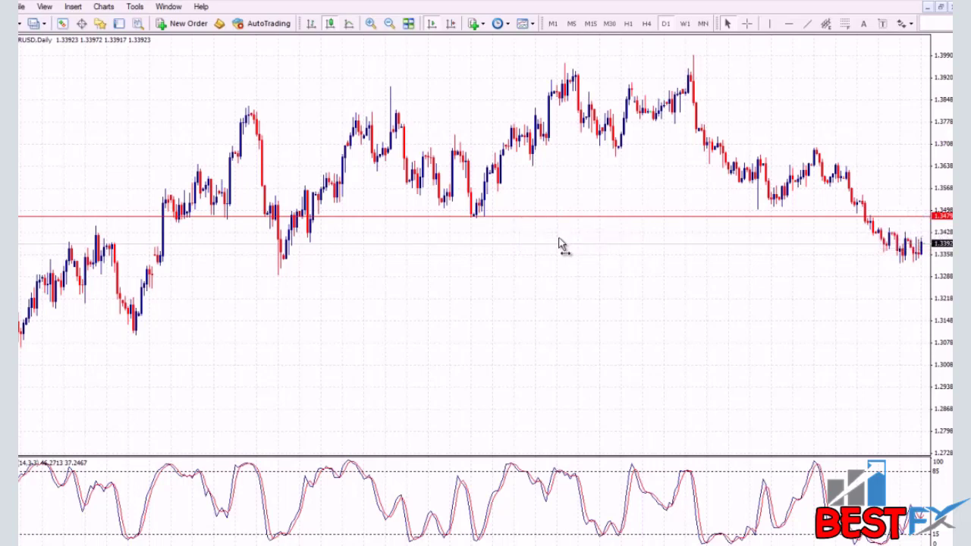
scroll(559, 245, down, 1)
scroll(620, 277, up, 1)
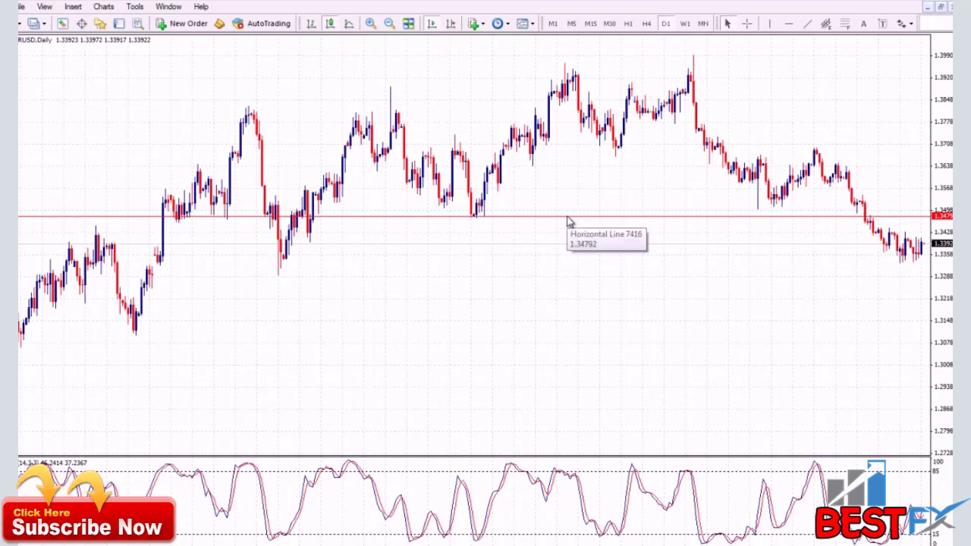
click(788, 23)
click(474, 110)
click(787, 23)
click(685, 145)
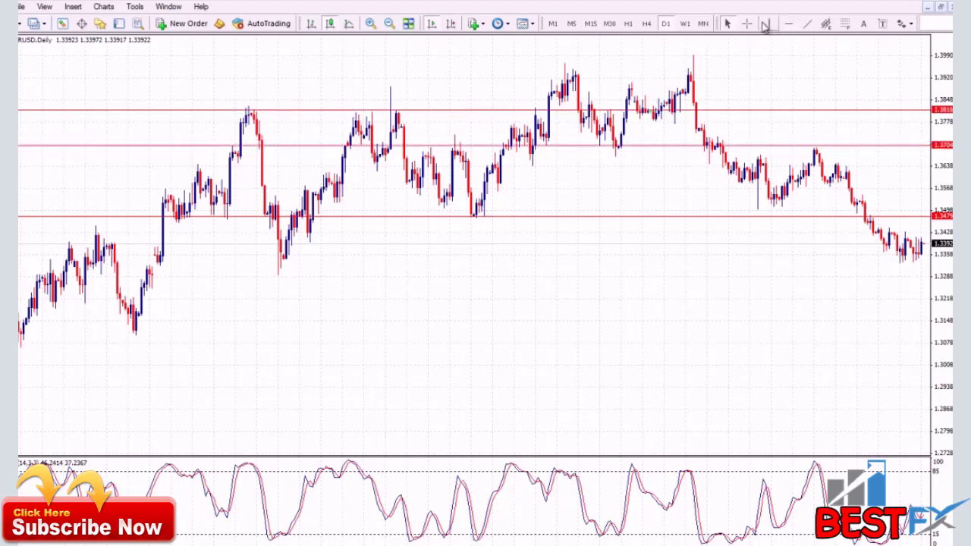
click(788, 24)
click(722, 179)
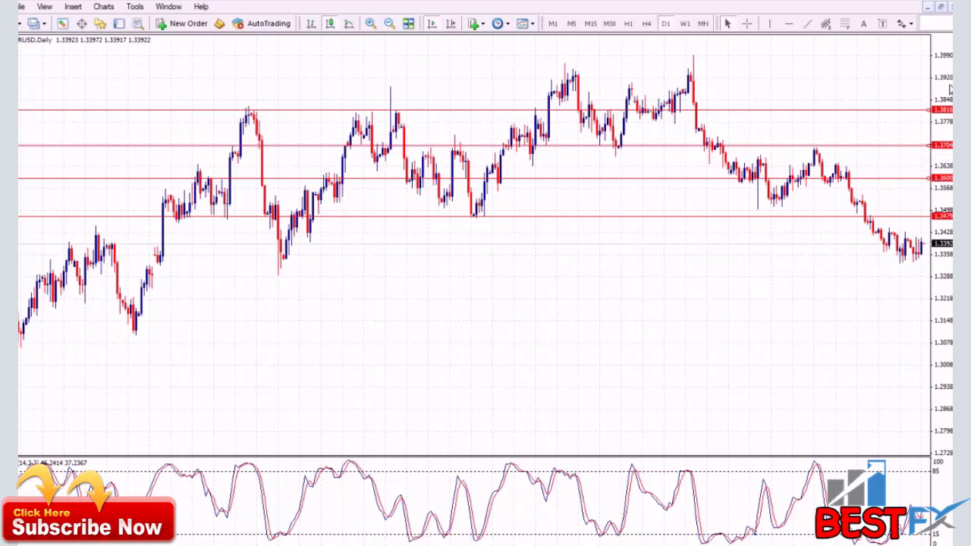
key(BackSpace)
key(BackSpace)
key(BackSpace)
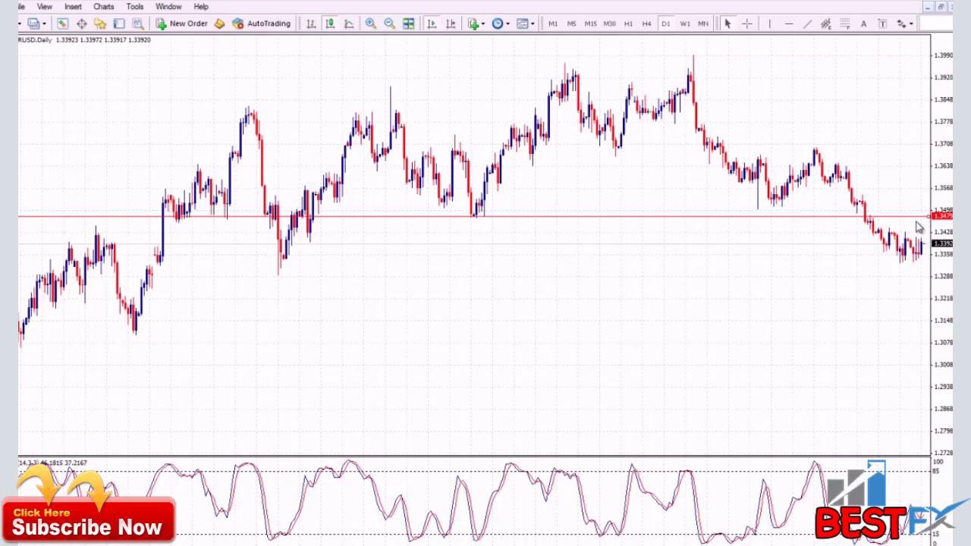
Restyle the 1.34792 horizontal level as a thin black dashed line instead of solid red
right_click(830, 222)
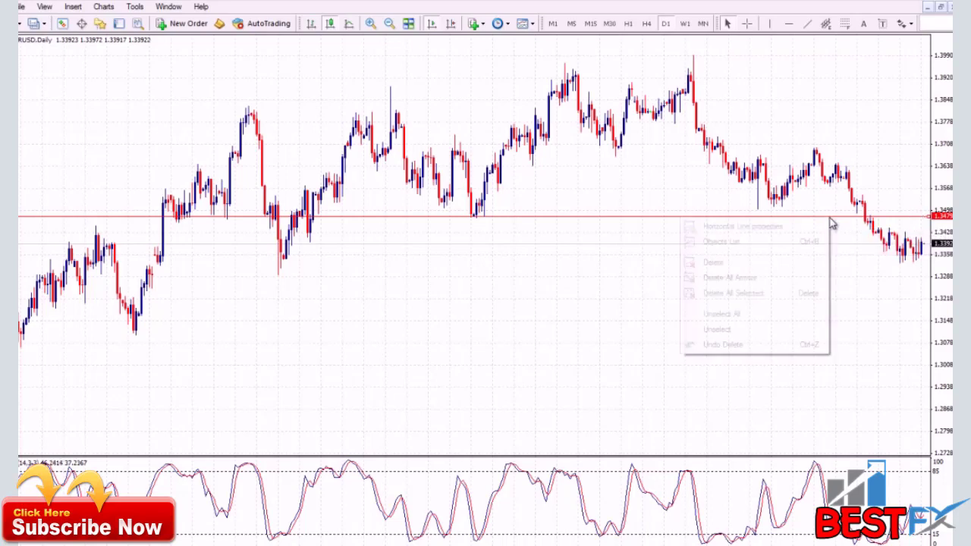
click(813, 227)
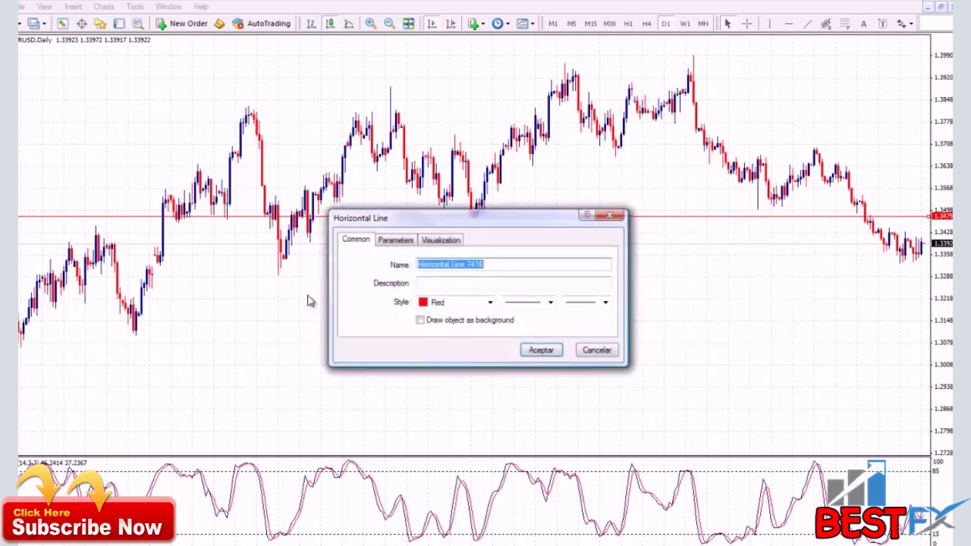
click(489, 303)
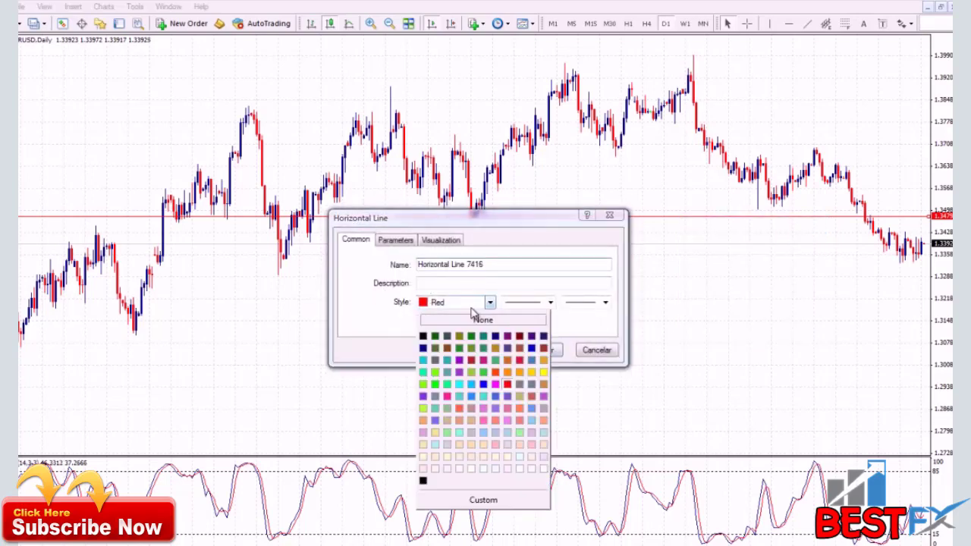
click(427, 338)
click(584, 304)
click(583, 313)
click(550, 303)
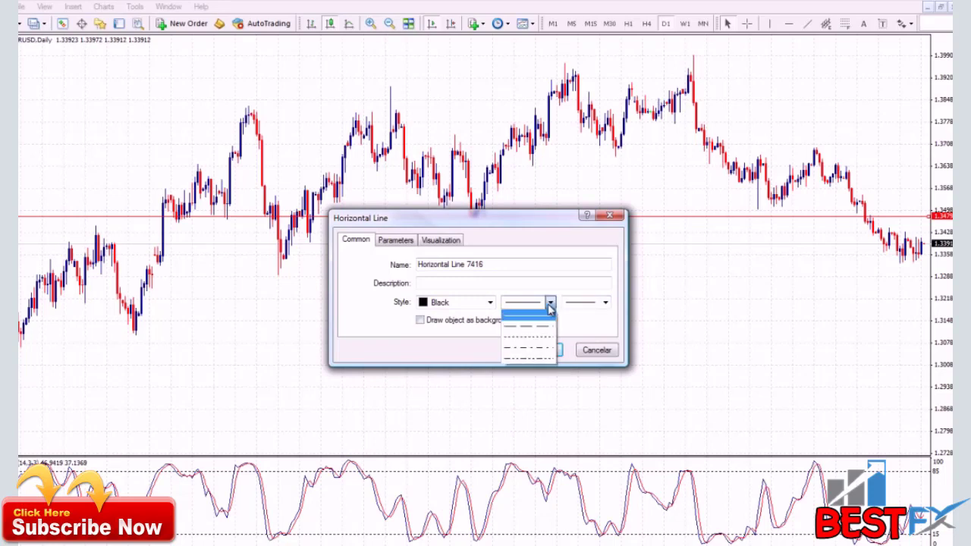
click(536, 346)
click(540, 350)
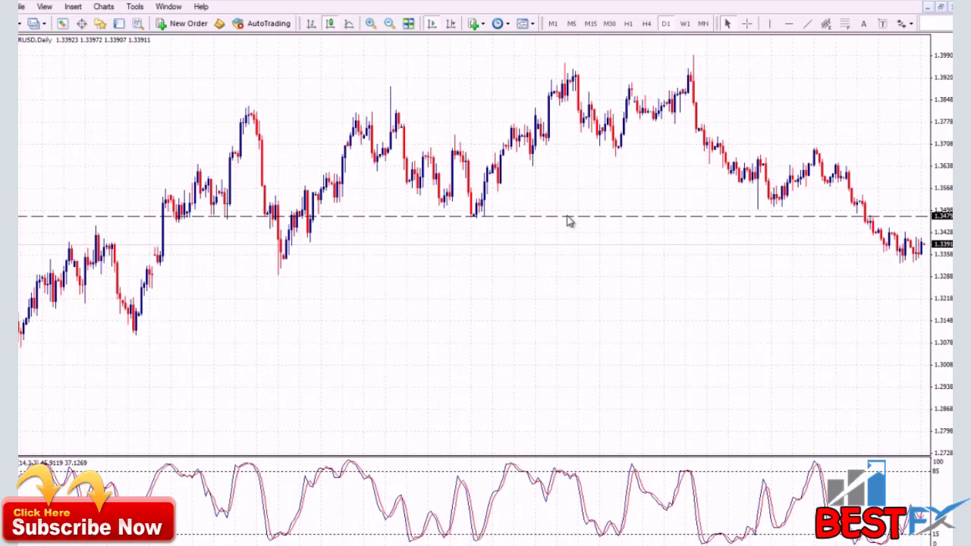
Draw a trendline from the 1.31034 swing low up to the rising low at 1.34815
click(807, 24)
drag(135, 333, 485, 217)
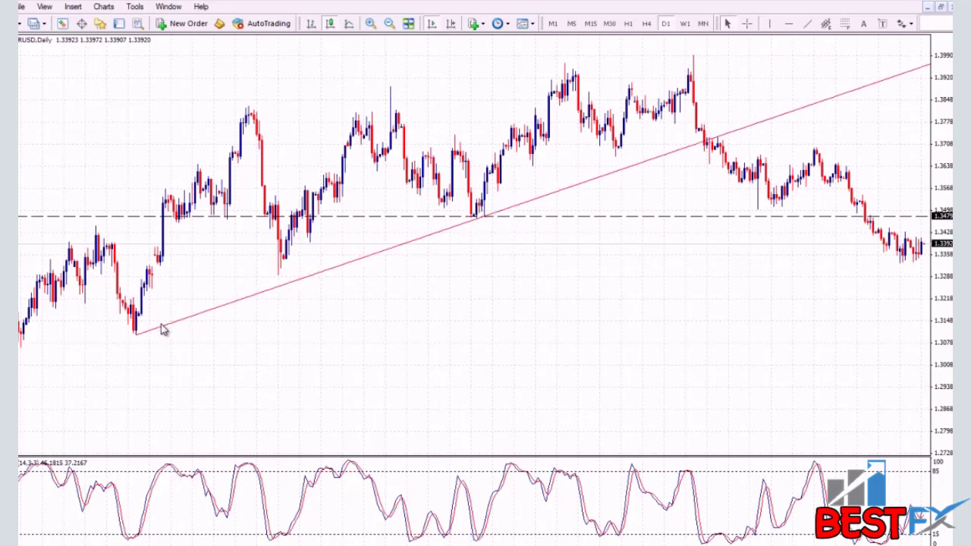
right_click(489, 220)
click(503, 224)
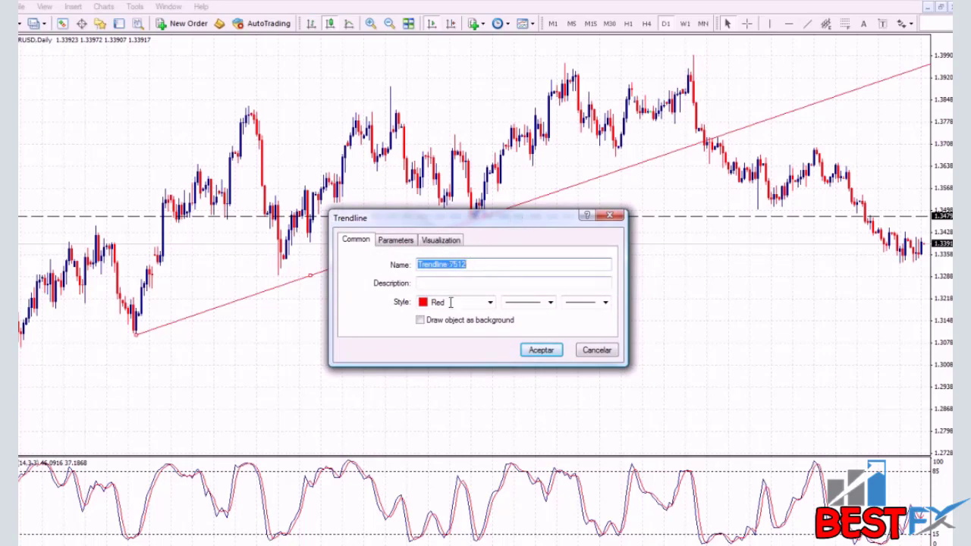
Make the trendline solid dark blue with a thicker line width
click(490, 302)
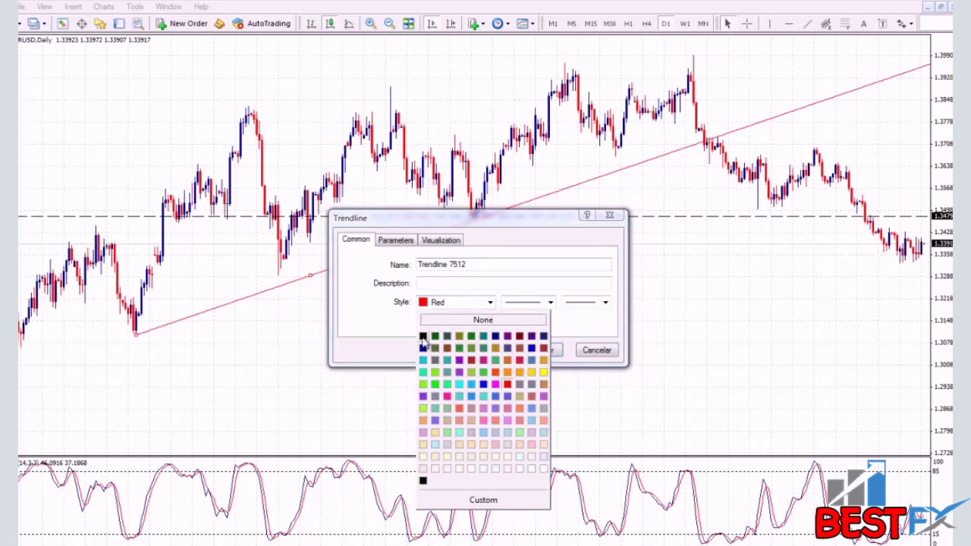
click(422, 336)
click(549, 302)
click(542, 312)
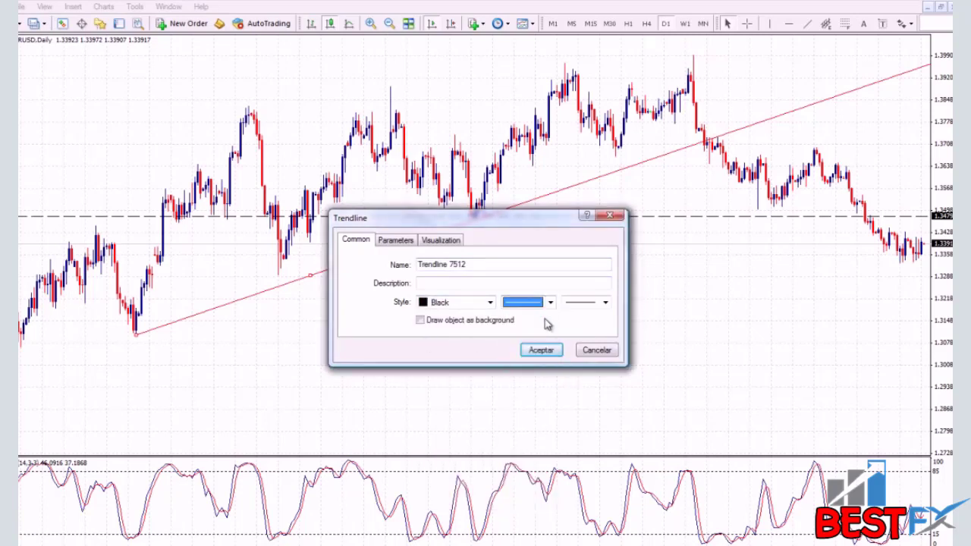
click(489, 302)
click(426, 351)
click(600, 304)
click(583, 347)
Turn off the trendline's Ray so it ends at its second point, and apply the settings
click(415, 241)
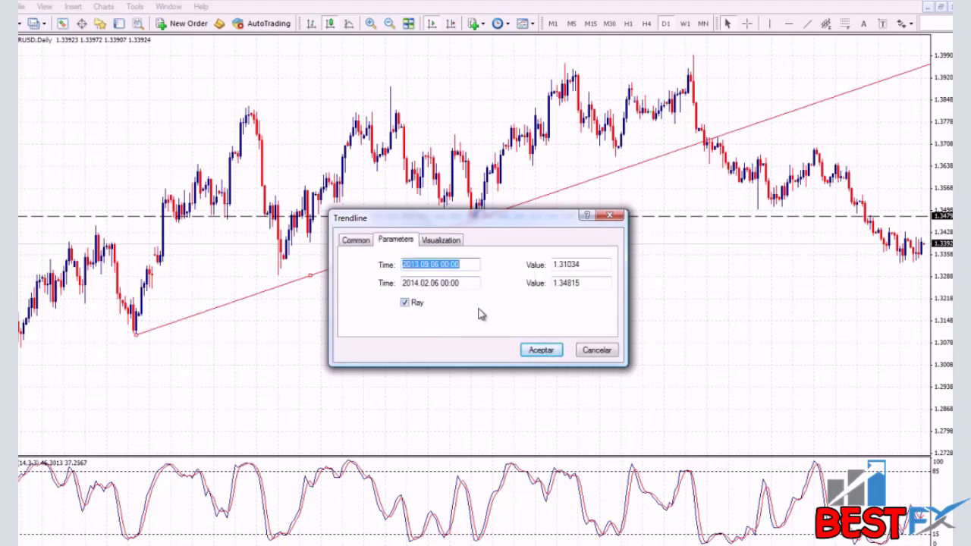
drag(512, 227, 636, 290)
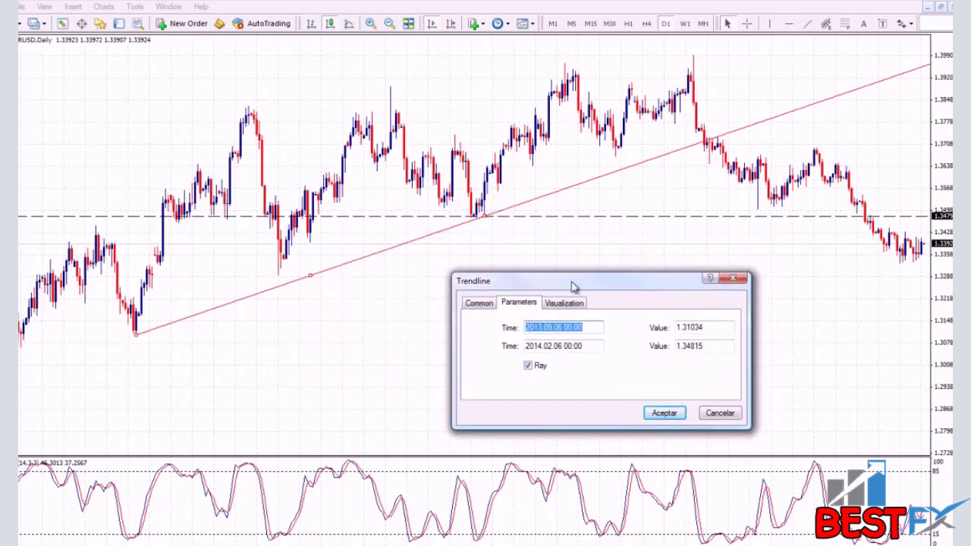
click(529, 367)
click(529, 367)
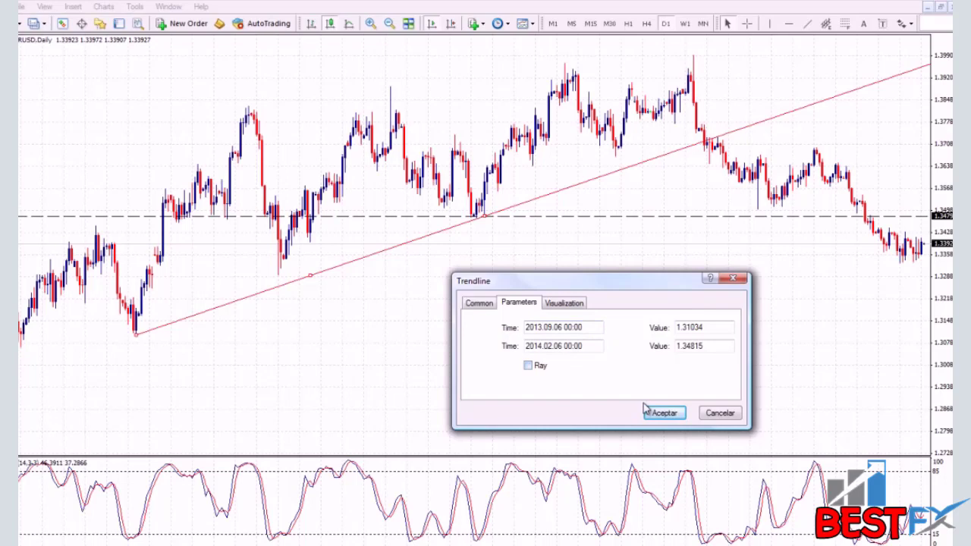
click(664, 415)
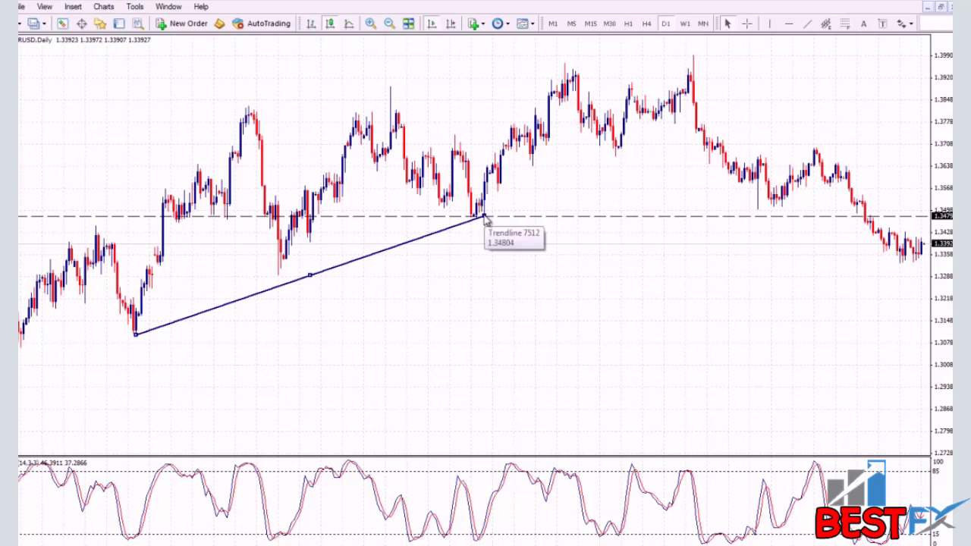
Stretch the trendline's upper end rightward, then Ctrl-drag a parallel copy up onto the swing highs
drag(486, 219, 837, 102)
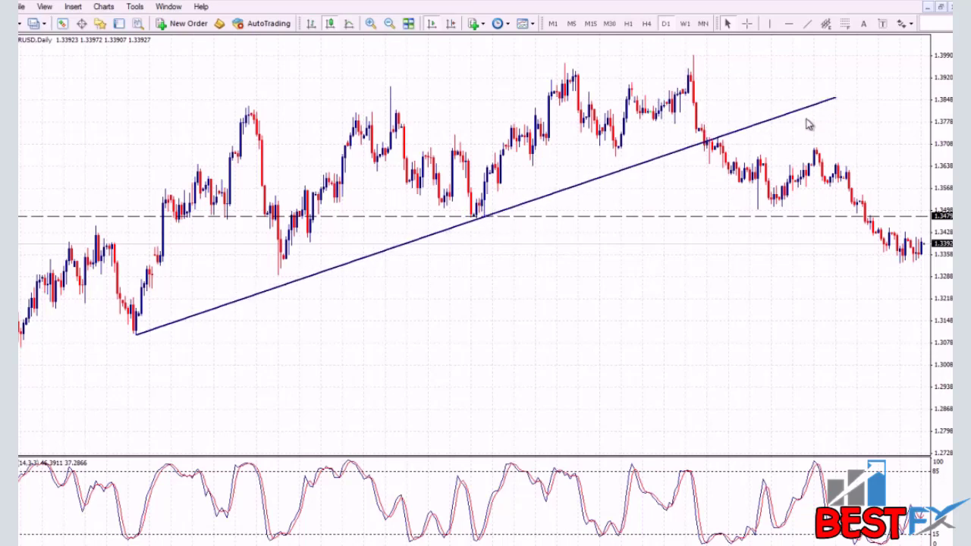
double_click(835, 101)
drag(465, 229, 444, 100)
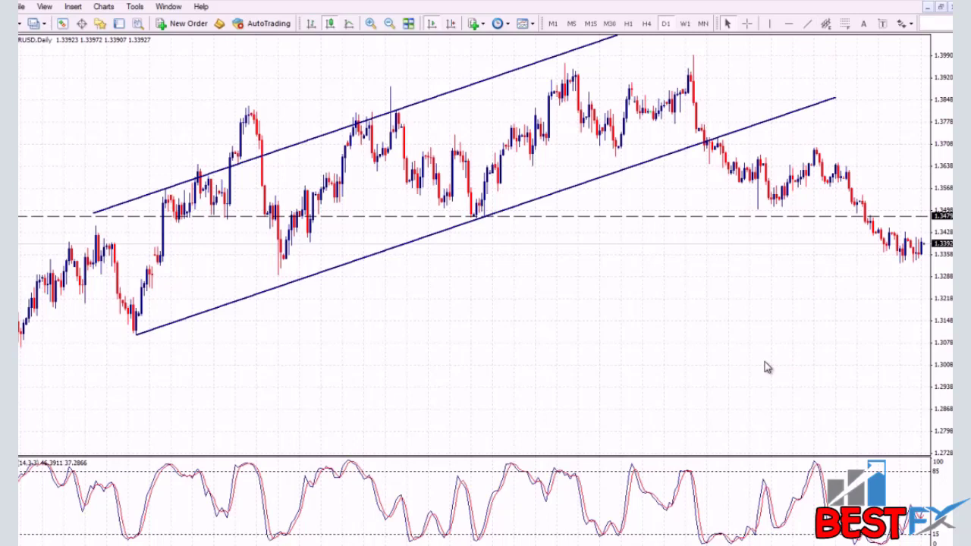
Draw a rising Stochastic trendline under the oscillator lows, after deleting an attempt across the peaks
click(808, 24)
drag(631, 465, 827, 484)
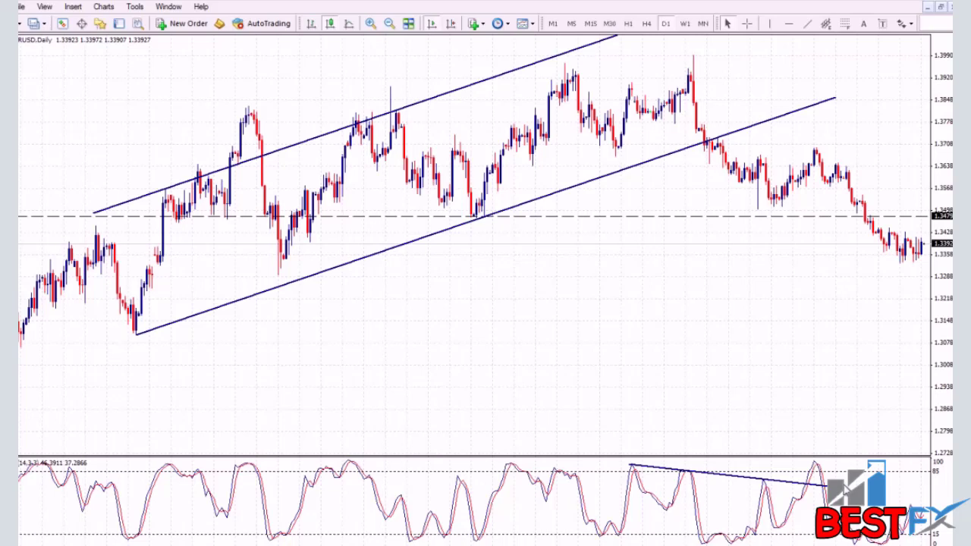
drag(846, 487, 867, 488)
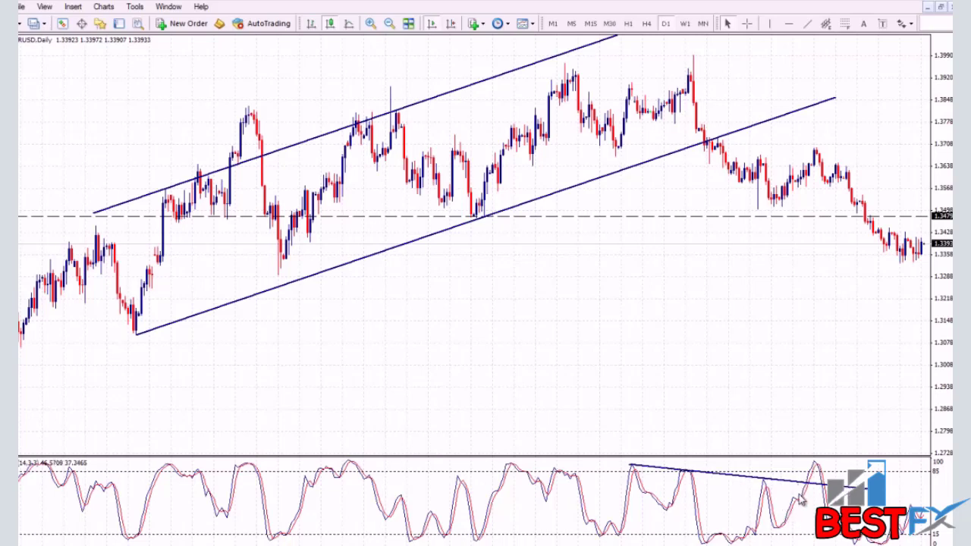
key(Delete)
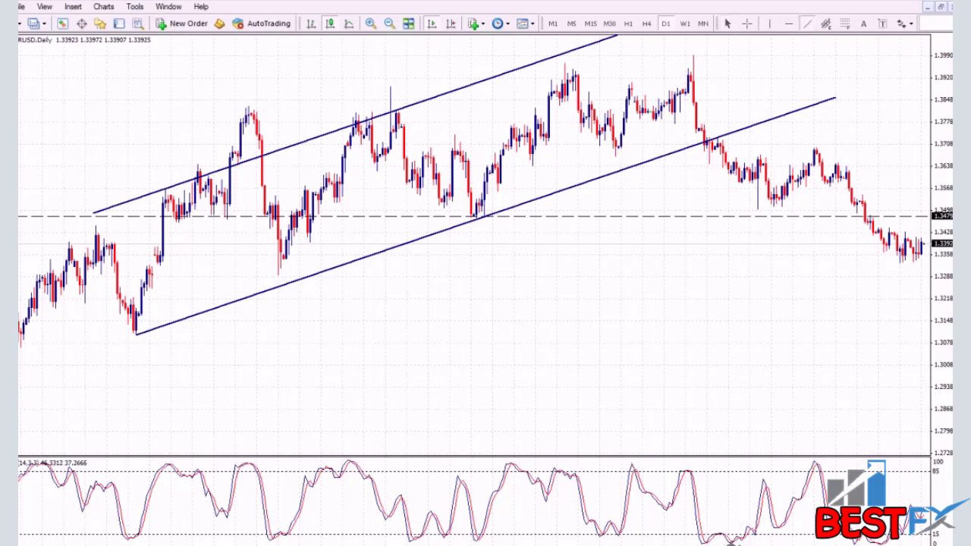
drag(738, 537, 816, 515)
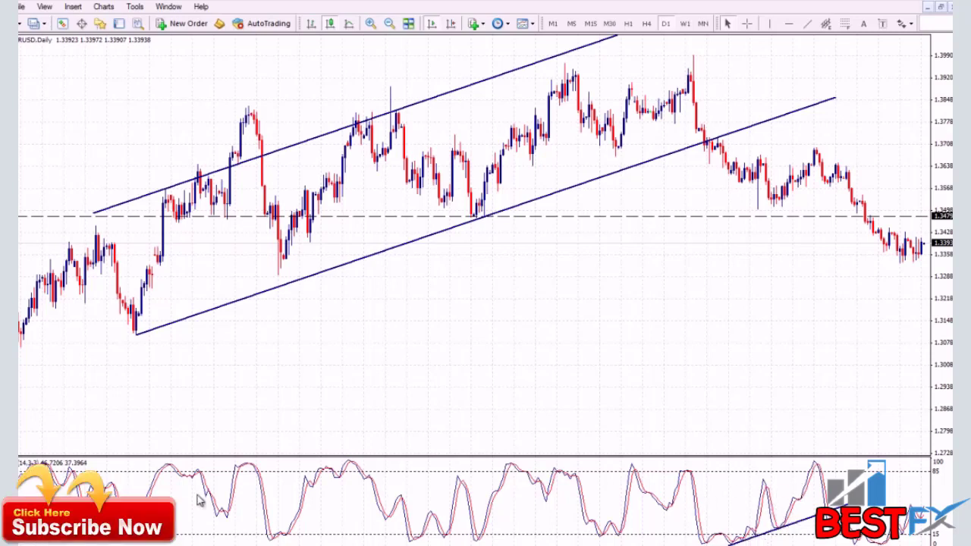
Check chart values with the crosshair, then bring up the Indicators toolbar list
middle_click(830, 513)
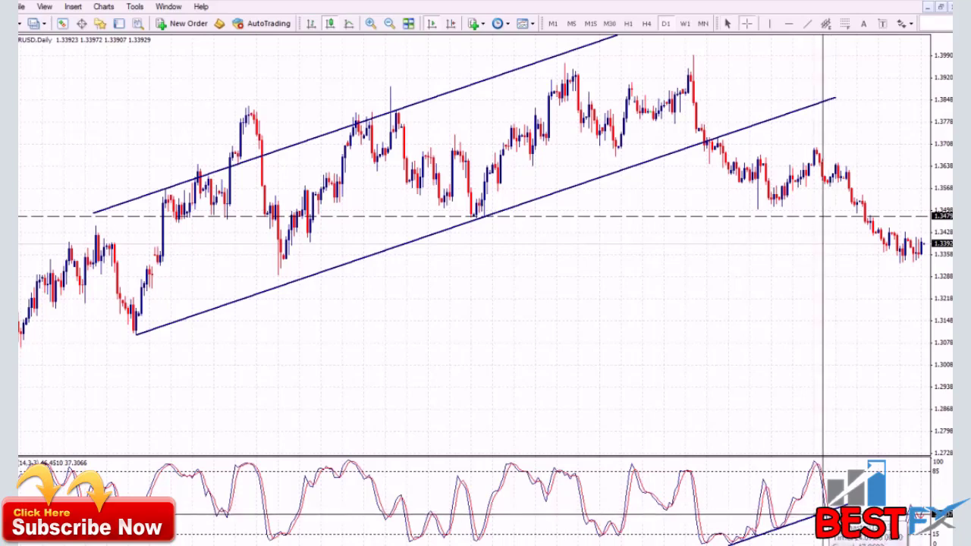
click(862, 236)
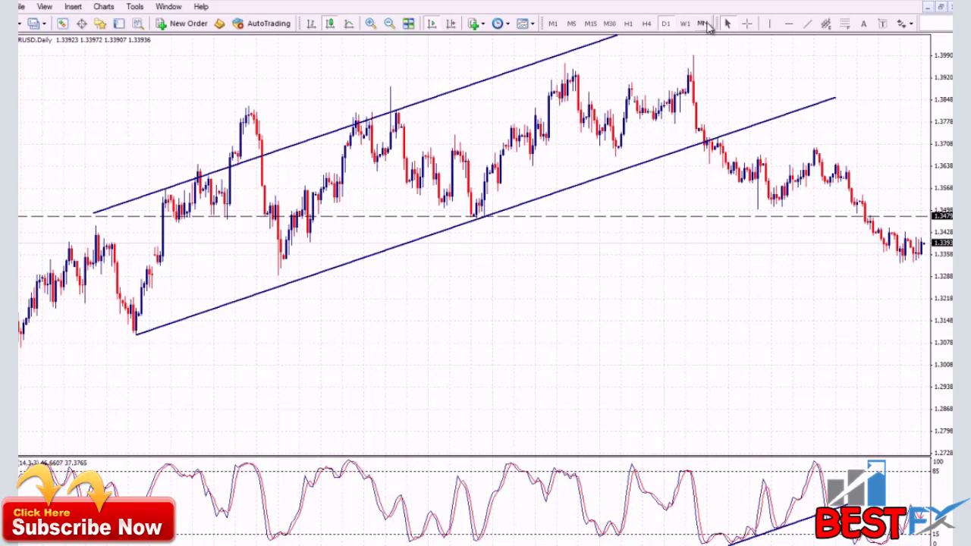
click(475, 25)
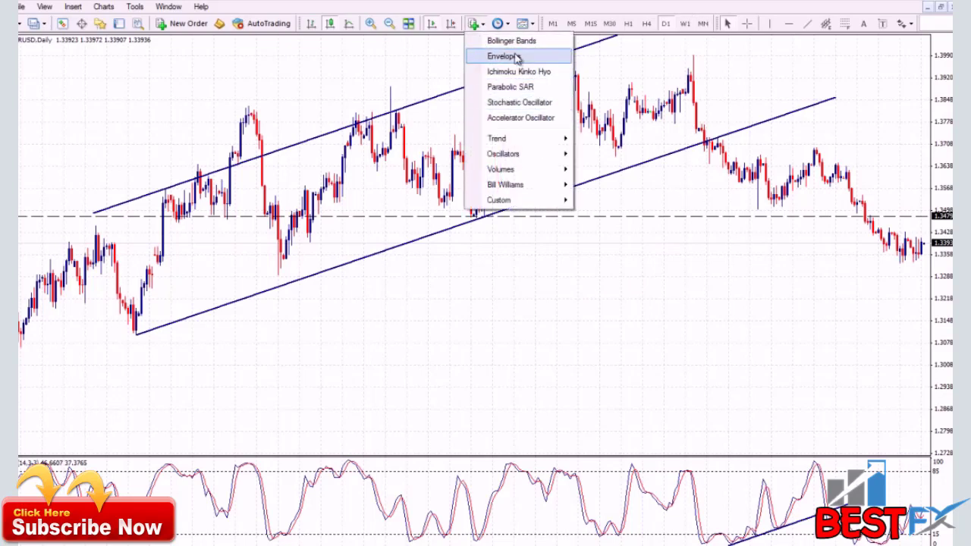